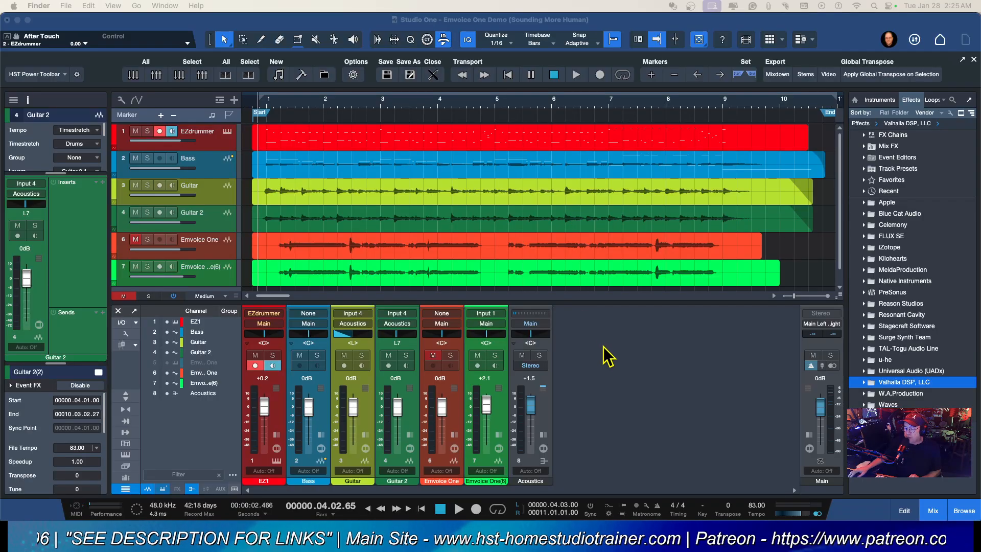
- Play the song from near its start to hear the current mix, and stop playback
{"action": "left_click", "coordinate": [632, 372]}
{"action": "key", "text": "space"}
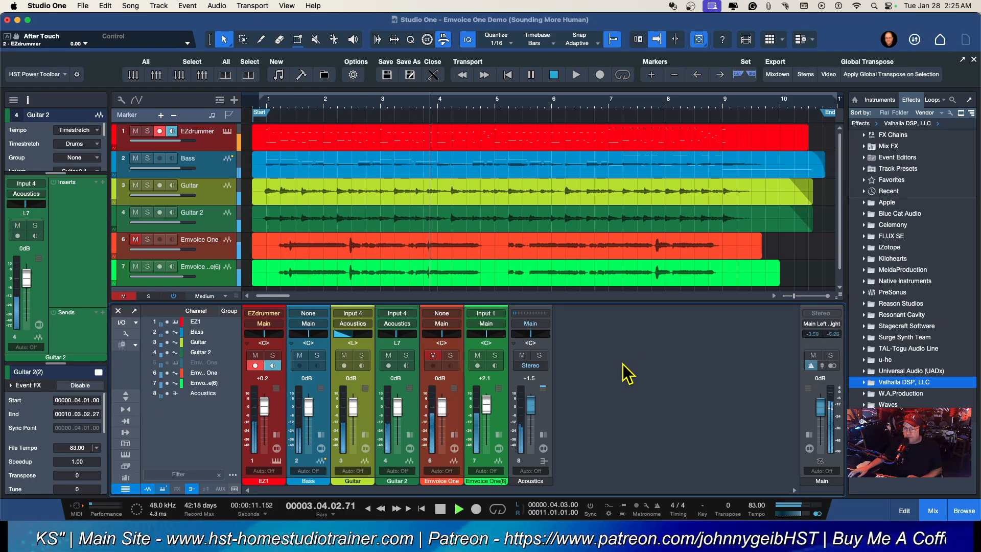
{"action": "key", "text": "space"}
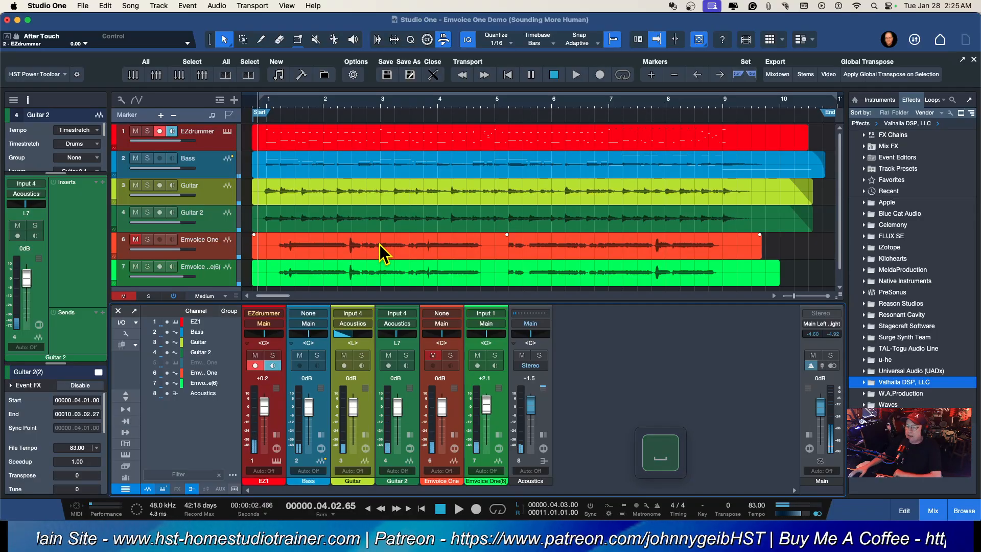
{"action": "left_click", "coordinate": [360, 192]}
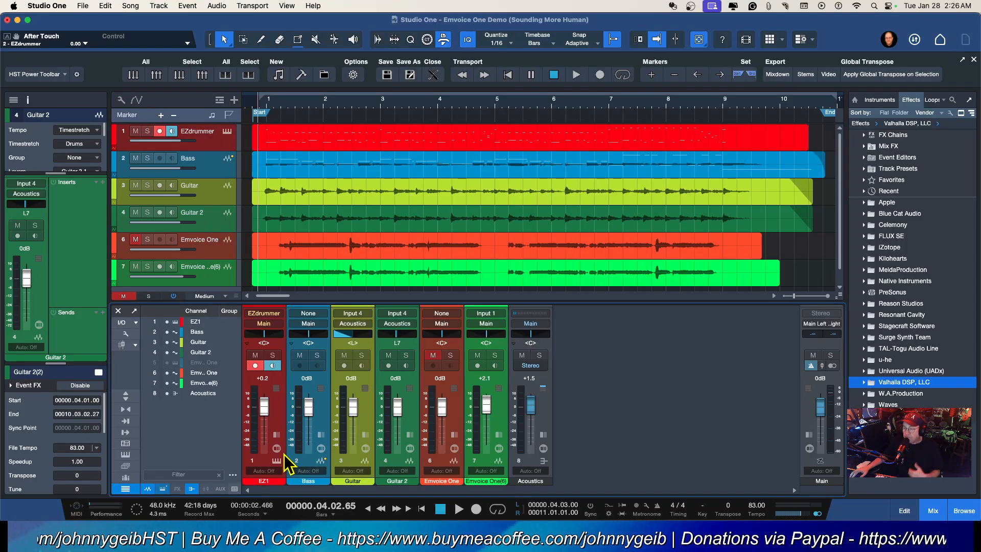
- Enable VCA connections as a channel component in the console options
{"action": "left_click", "coordinate": [126, 336]}
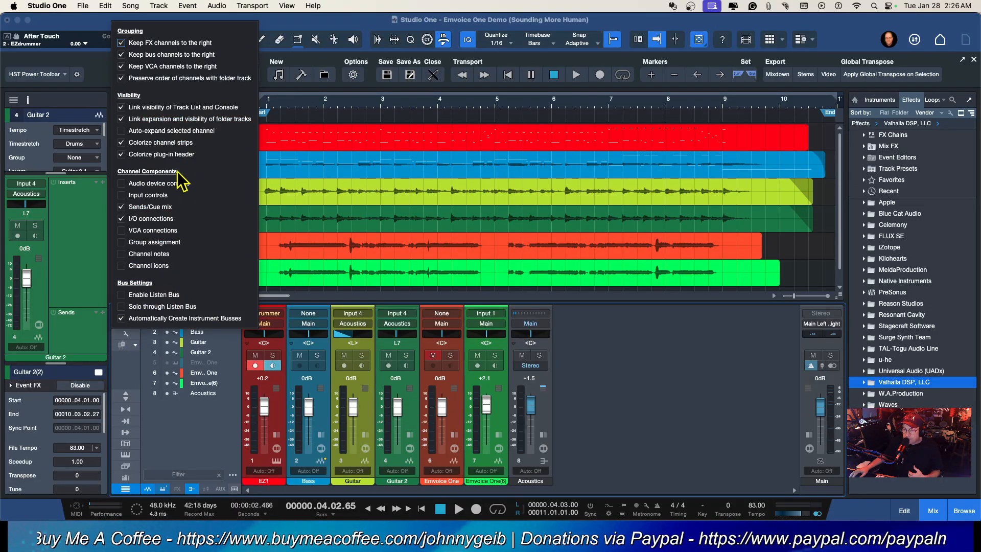
{"action": "left_click", "coordinate": [121, 231]}
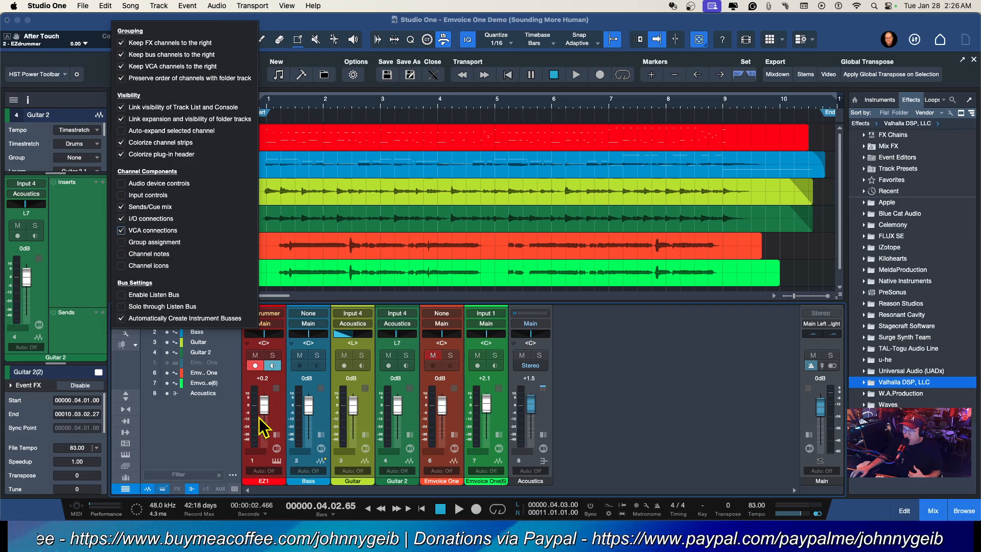
{"action": "left_click", "coordinate": [198, 431]}
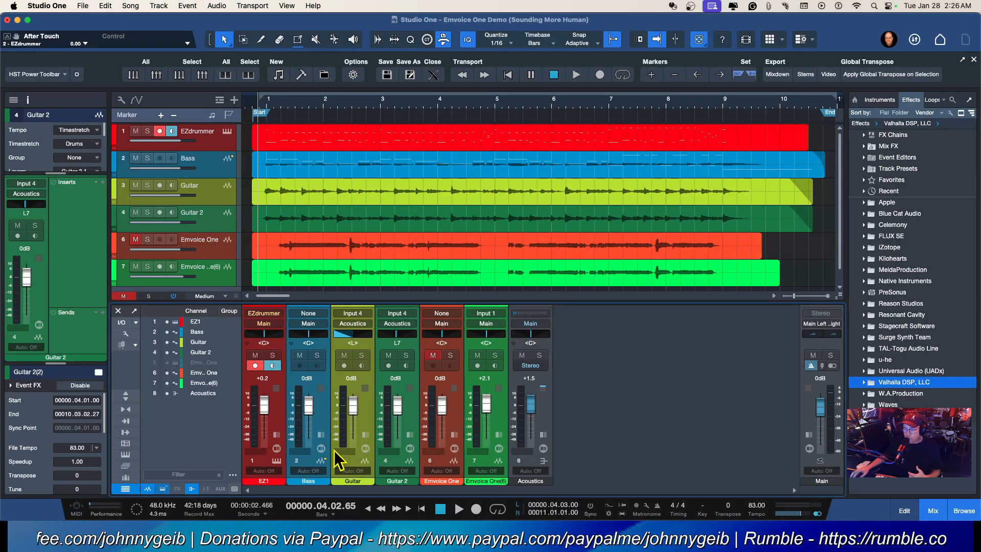
- Examine the VCA assignment choices on the EZ1, Bass, Guitar and Guitar 2 channels in the console
{"action": "left_click", "coordinate": [262, 453]}
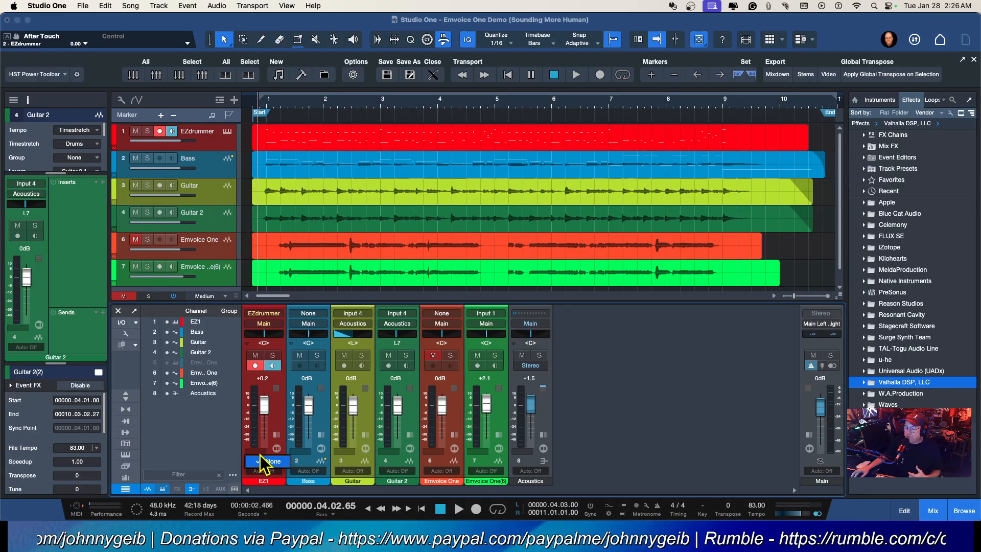
{"action": "left_click", "coordinate": [311, 458]}
{"action": "left_click", "coordinate": [352, 455]}
{"action": "left_click", "coordinate": [352, 460]}
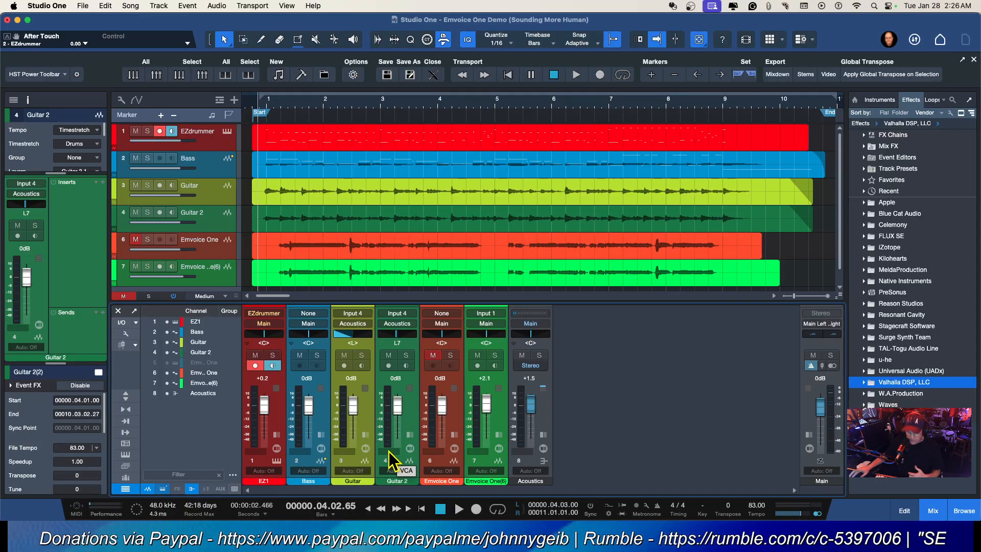
{"action": "key", "text": "super+alt+8"}
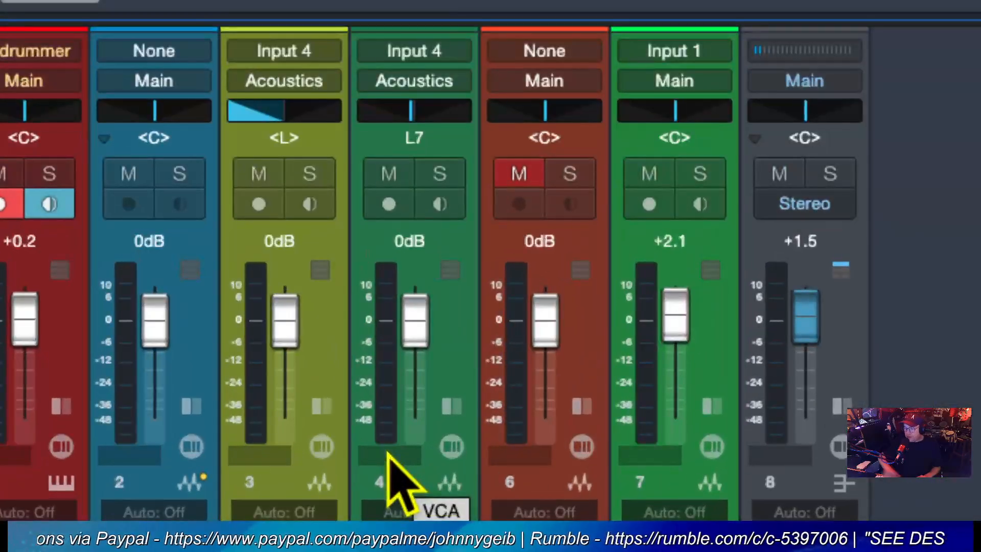
{"action": "left_click", "coordinate": [388, 452]}
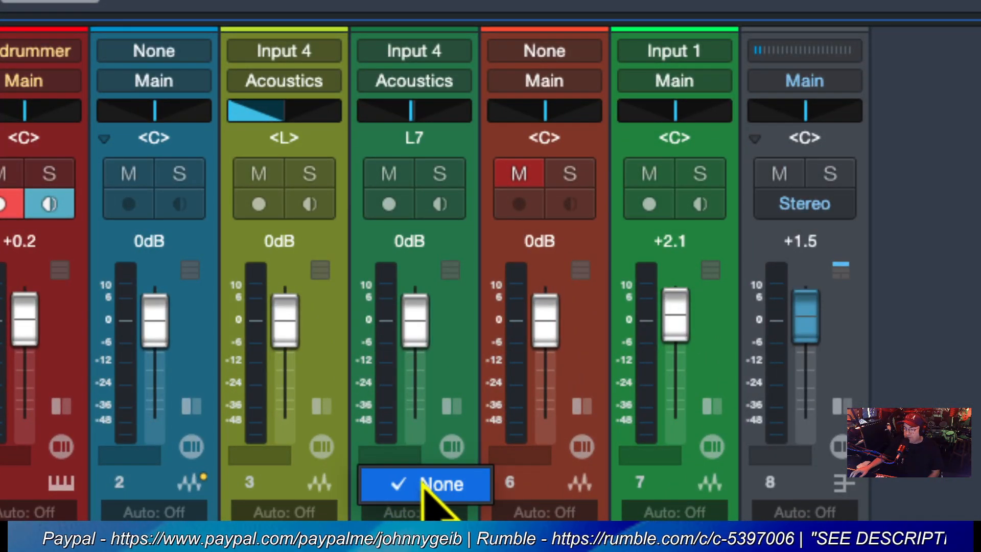
{"action": "left_click", "coordinate": [352, 457]}
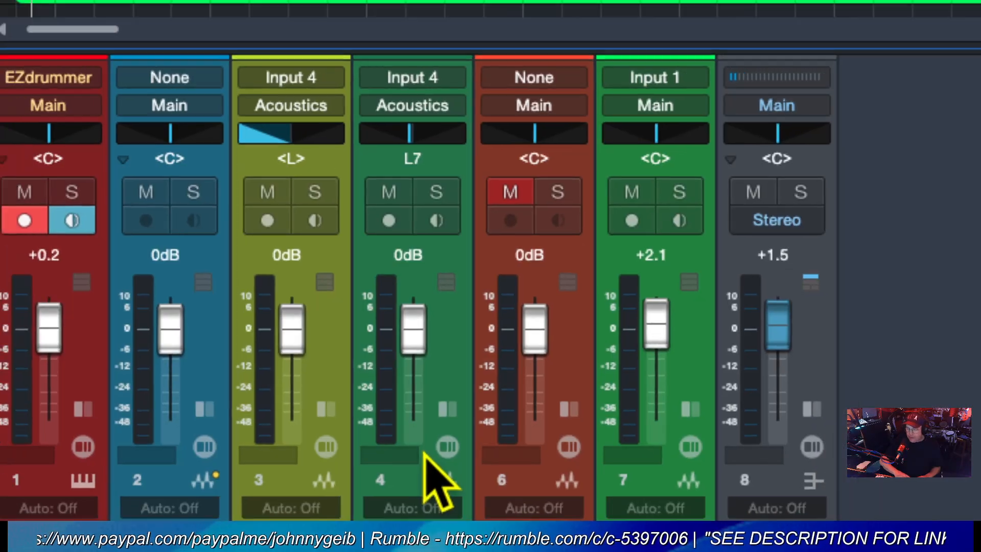
{"action": "key", "text": "super+alt+8"}
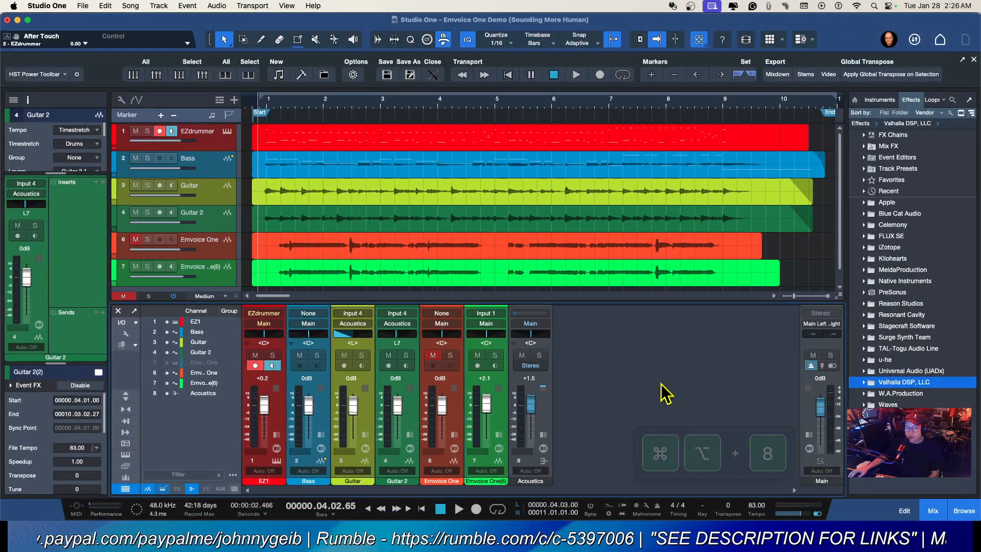
- Add a VCA channel to the console and assign the EZ1 and Bass channels to it
{"action": "right_click", "coordinate": [624, 365]}
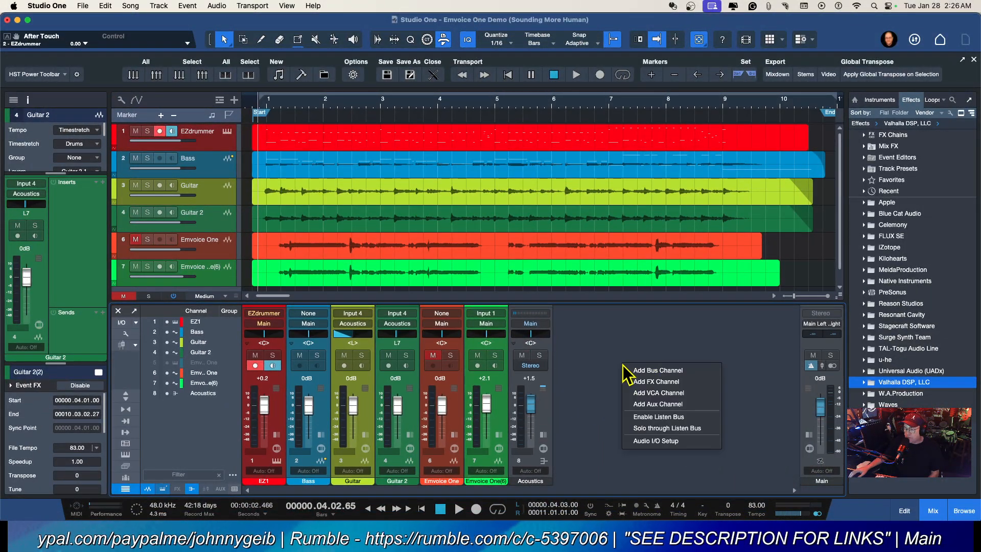
{"action": "left_click", "coordinate": [659, 392]}
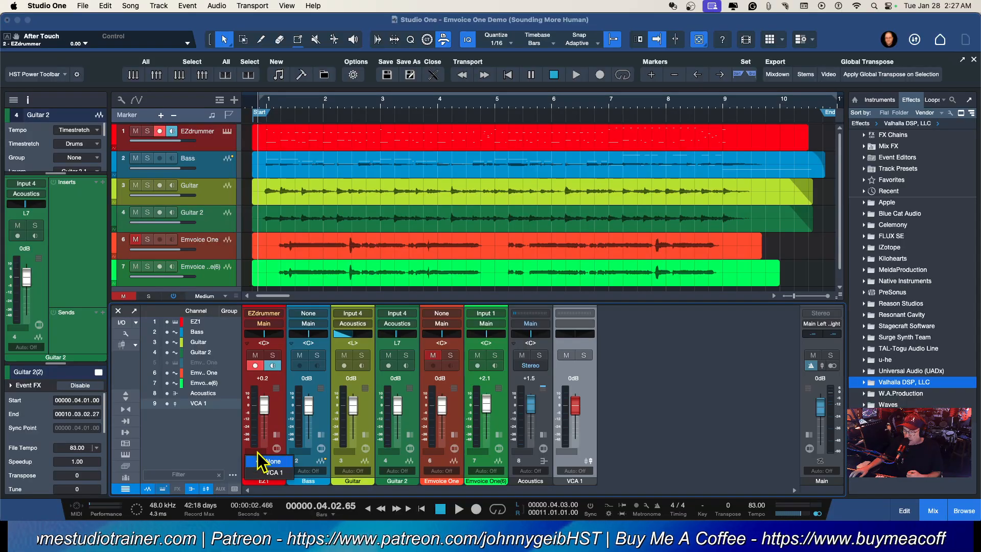
{"action": "left_click", "coordinate": [257, 452]}
{"action": "left_click", "coordinate": [281, 474]}
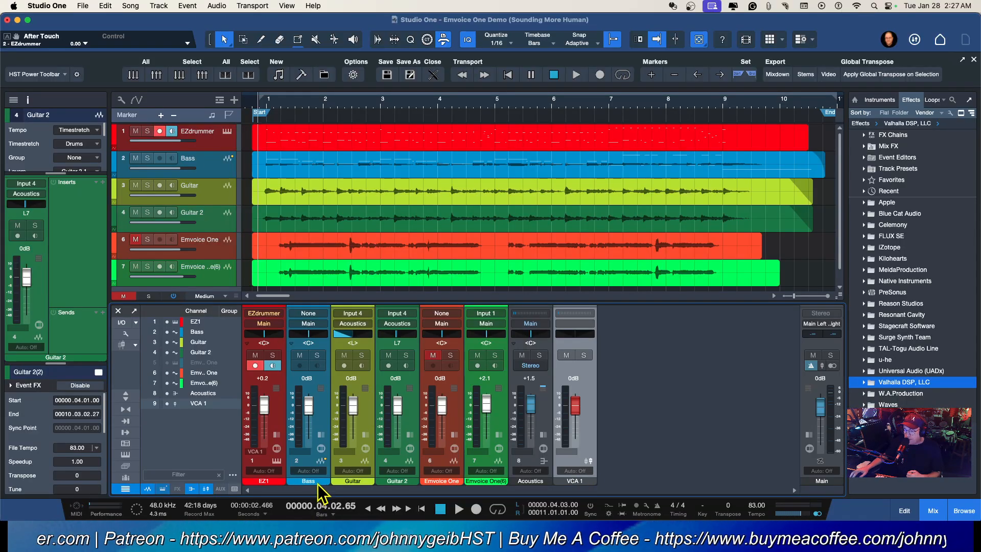
{"action": "left_click", "coordinate": [303, 450]}
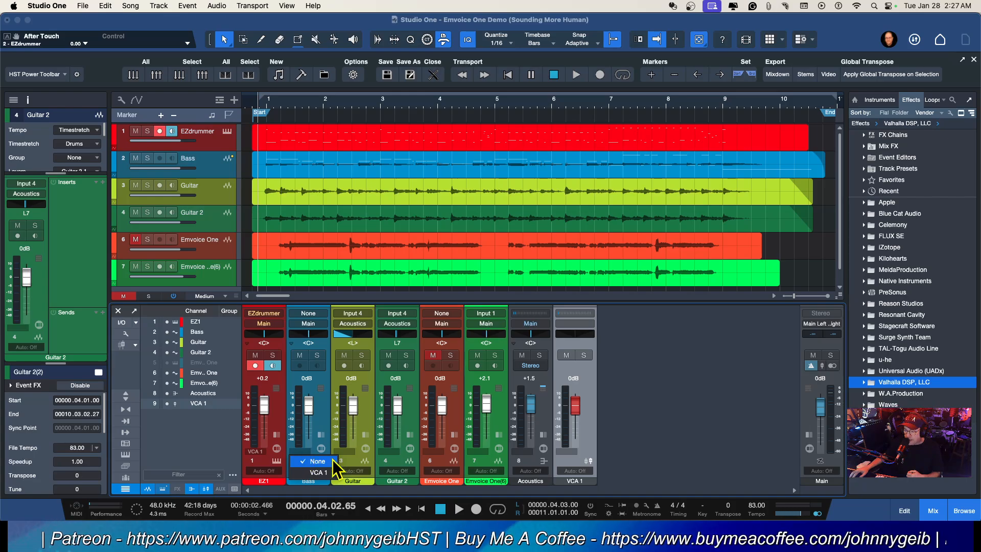
{"action": "left_click", "coordinate": [314, 473]}
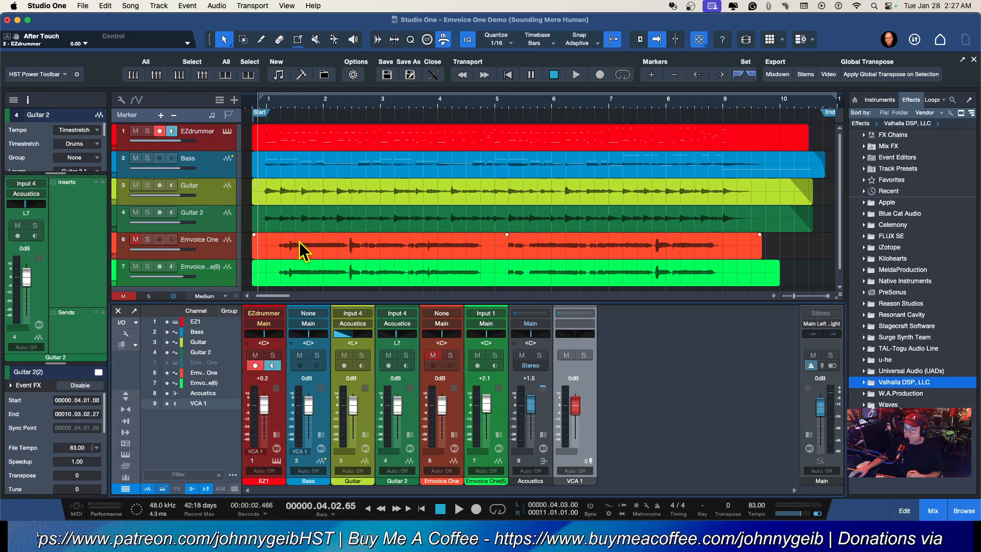
- Select the Emvoice One track and assign its channel to VCA 1
{"action": "scroll", "coordinate": [305, 249], "scroll_direction": "down", "scroll_amount": 1}
{"action": "scroll", "coordinate": [305, 249], "scroll_direction": "down", "scroll_amount": 2}
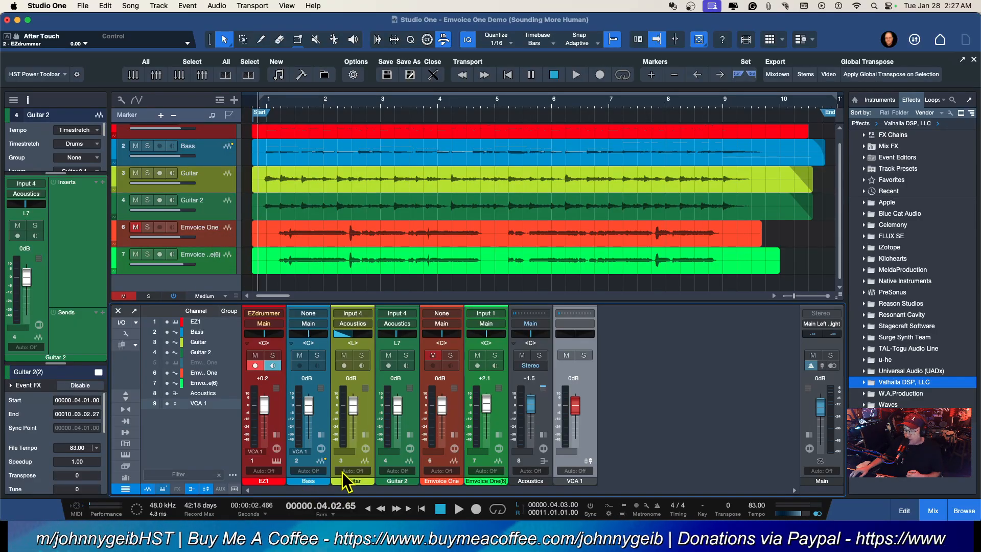
{"action": "left_click", "coordinate": [221, 241]}
{"action": "left_click", "coordinate": [434, 452]}
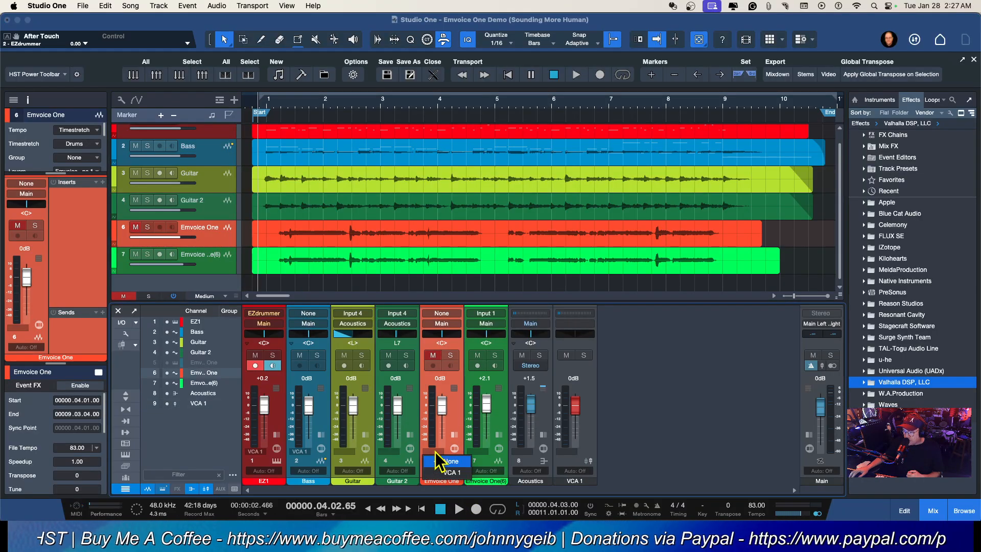
{"action": "left_click", "coordinate": [460, 474]}
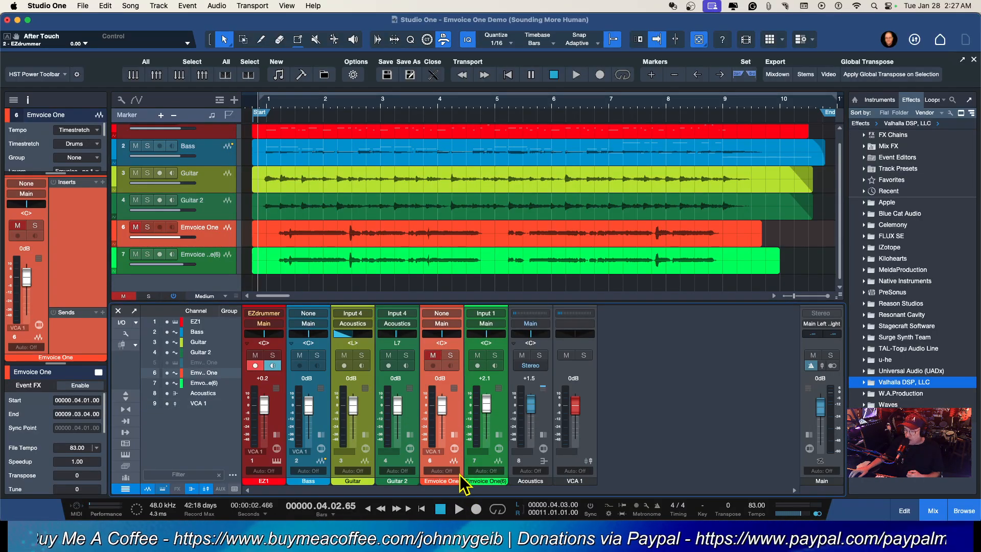
- Play the song while moving the VCA 1 fader, leave it at +0.3 dB, and stop playback
{"action": "key", "text": "space"}
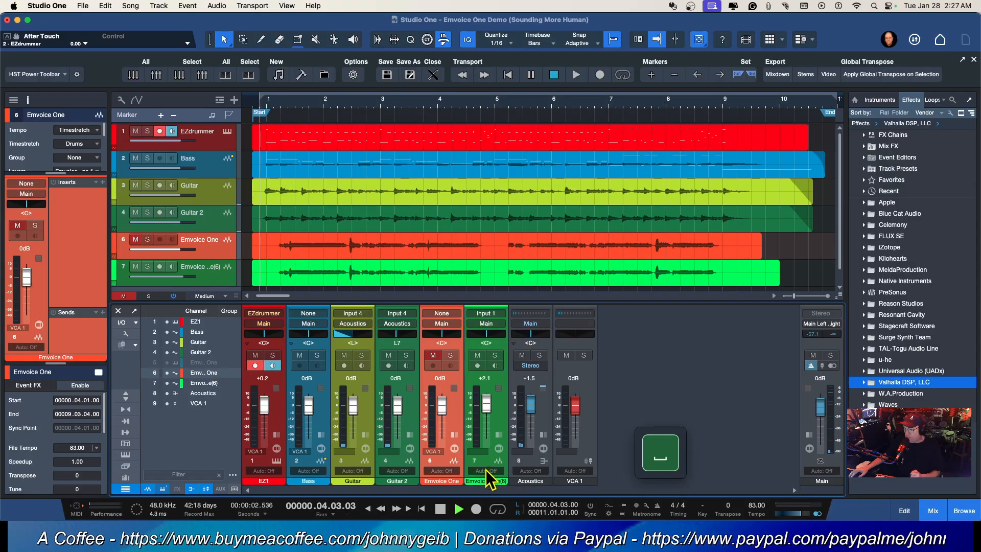
{"action": "mouse_move", "coordinate": [575, 403]}
{"action": "left_mouse_down"}
{"action": "mouse_move", "coordinate": [585, 450]}
{"action": "mouse_move", "coordinate": [574, 403]}
{"action": "left_mouse_up"}
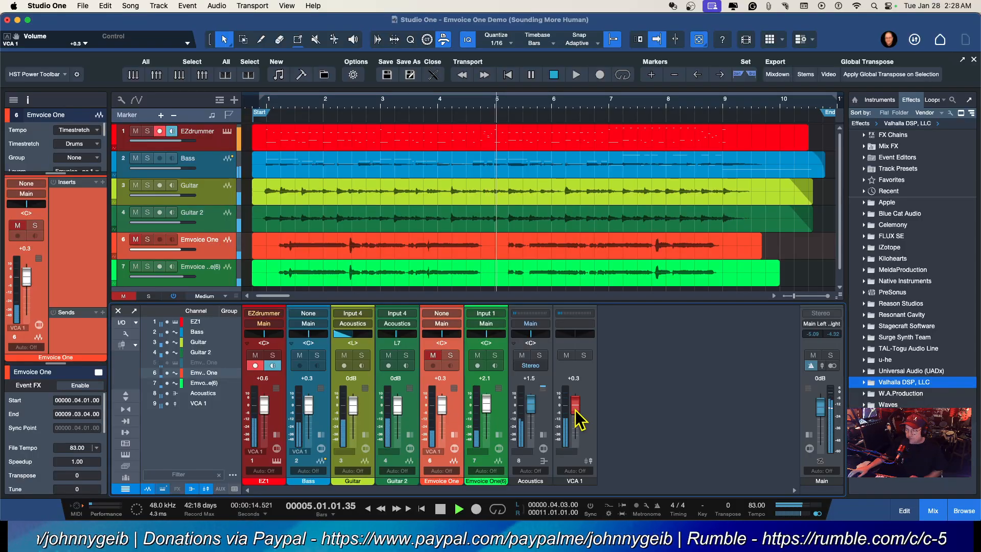
{"action": "key", "text": "space"}
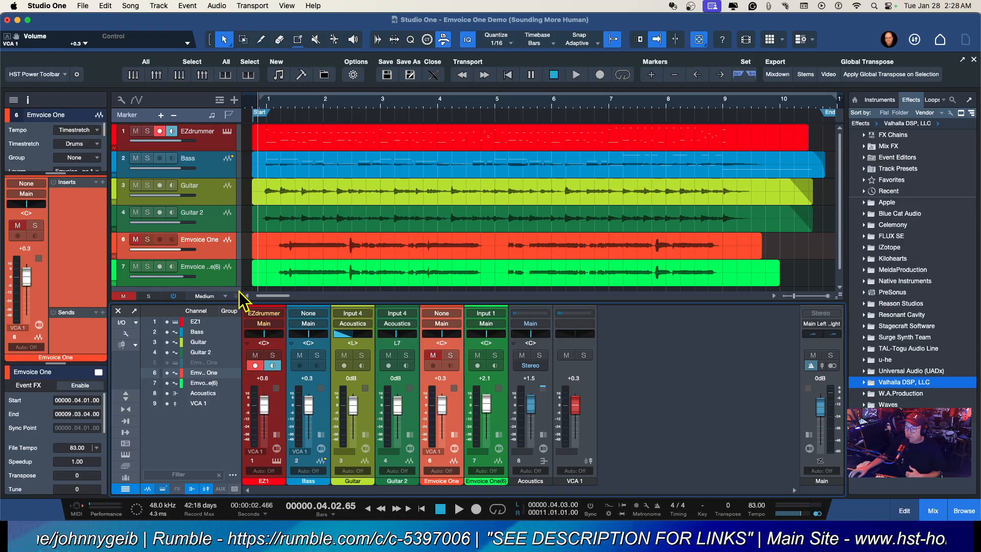
- Show VCA 1's volume automation in the arrangement at Normal track height and set its automation mode to Touch
{"action": "left_click_drag", "start_coordinate": [238, 299], "coordinate": [234, 345]}
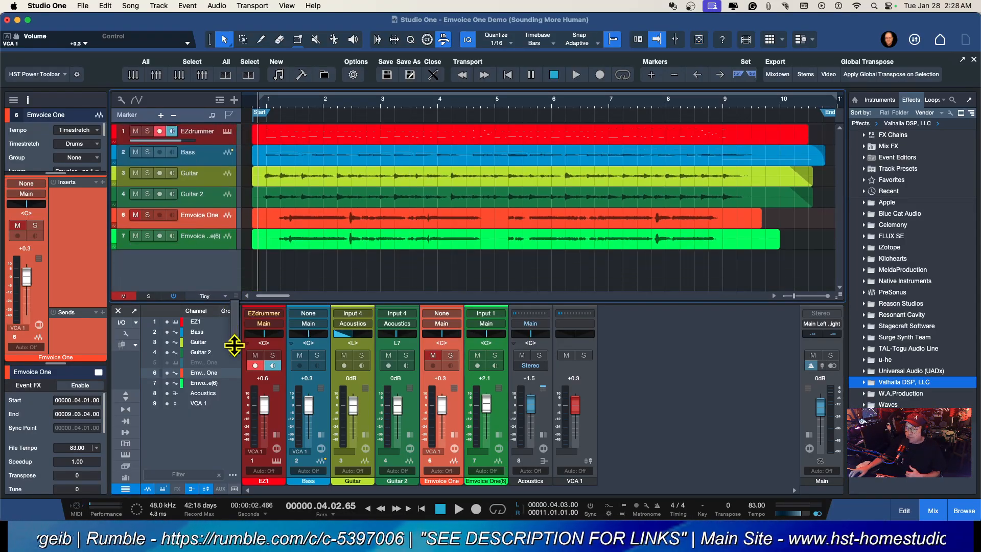
{"action": "right_click", "coordinate": [575, 406]}
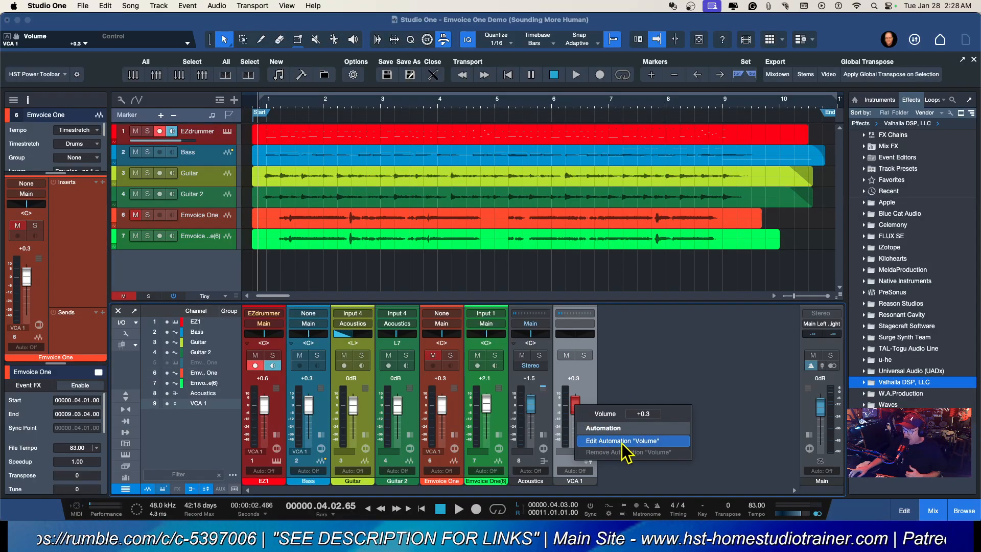
{"action": "left_click", "coordinate": [653, 445]}
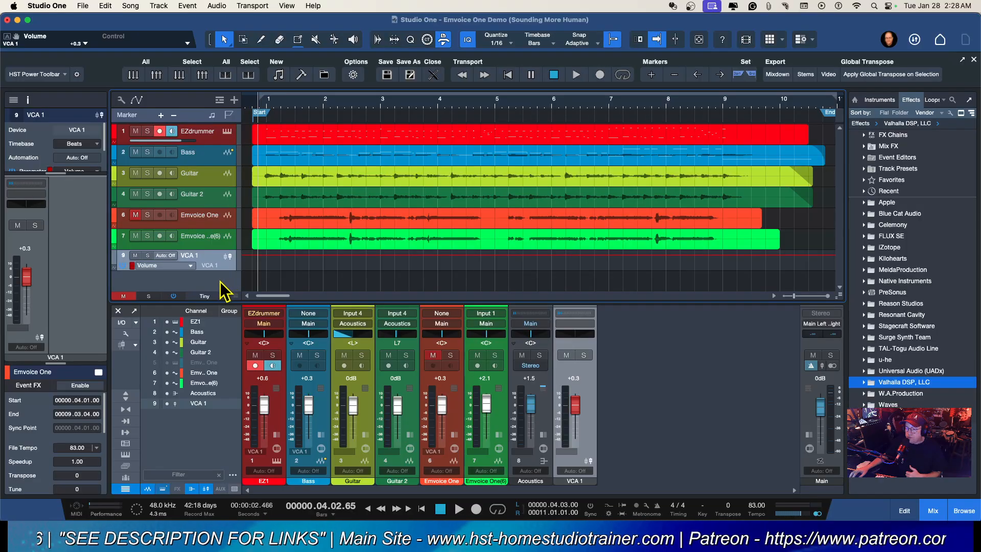
{"action": "left_click_drag", "start_coordinate": [235, 344], "coordinate": [238, 330]}
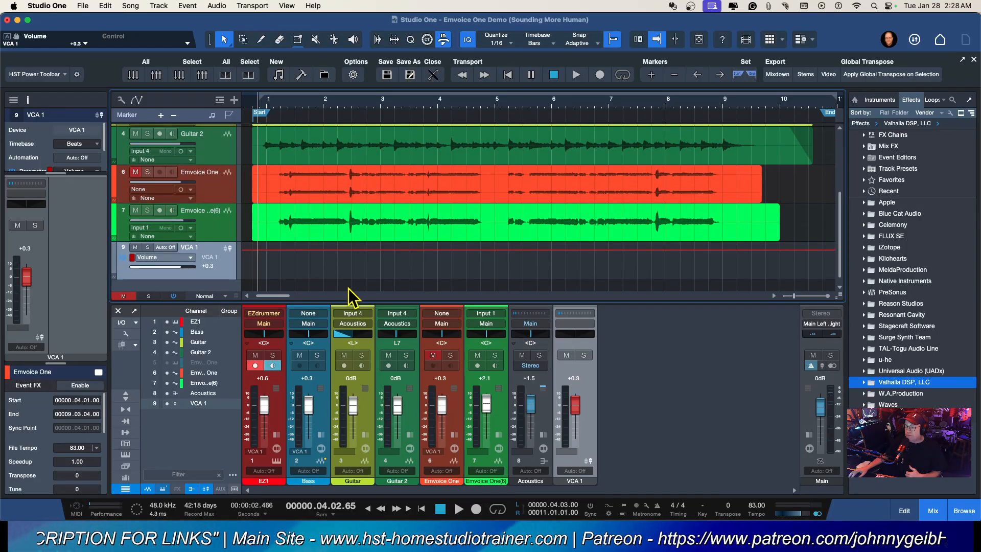
{"action": "left_click", "coordinate": [167, 247]}
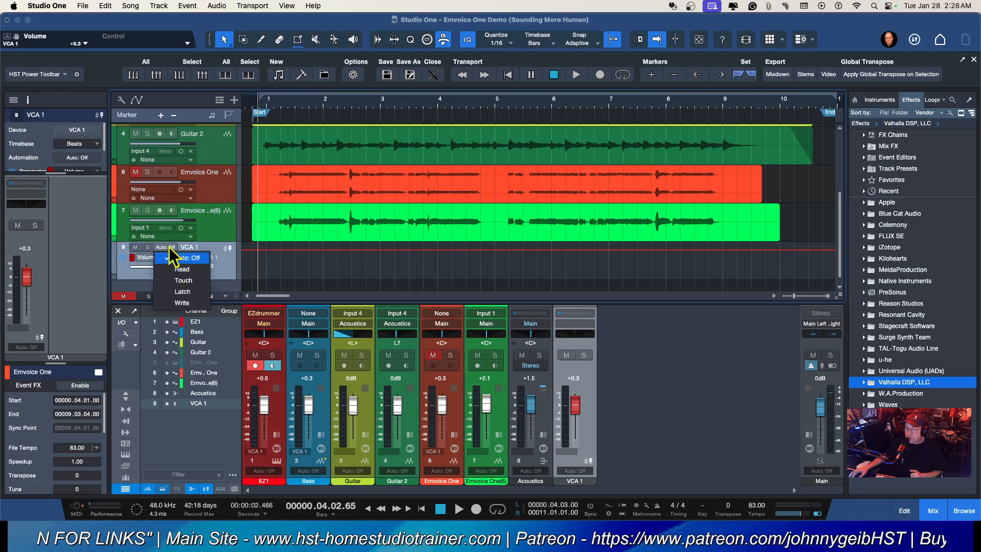
{"action": "left_click", "coordinate": [184, 280]}
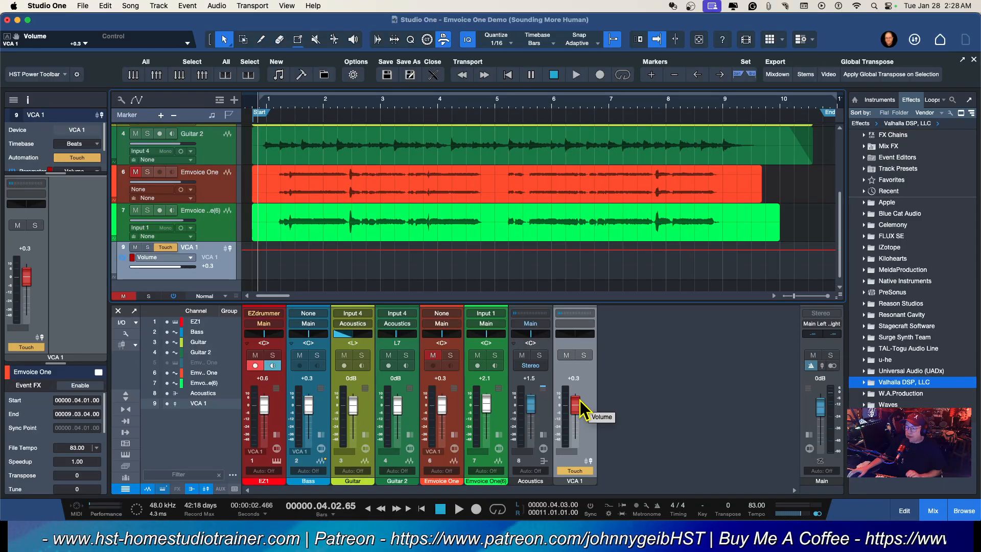
- Play the song and record a VCA 1 fader dip to the minimum from about bar 5, releasing it before bar 6
{"action": "key", "text": "space"}
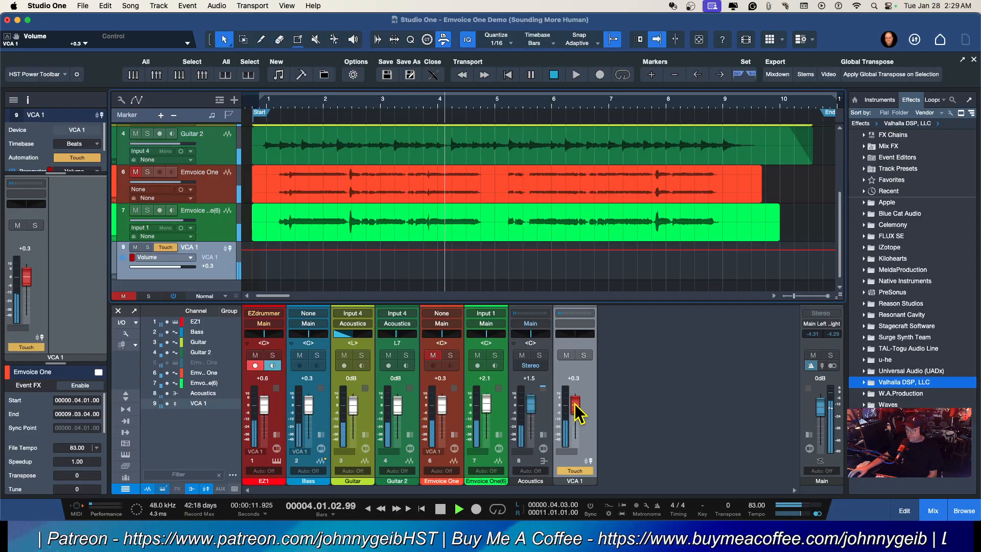
{"action": "left_click_drag", "start_coordinate": [575, 405], "coordinate": [573, 461]}
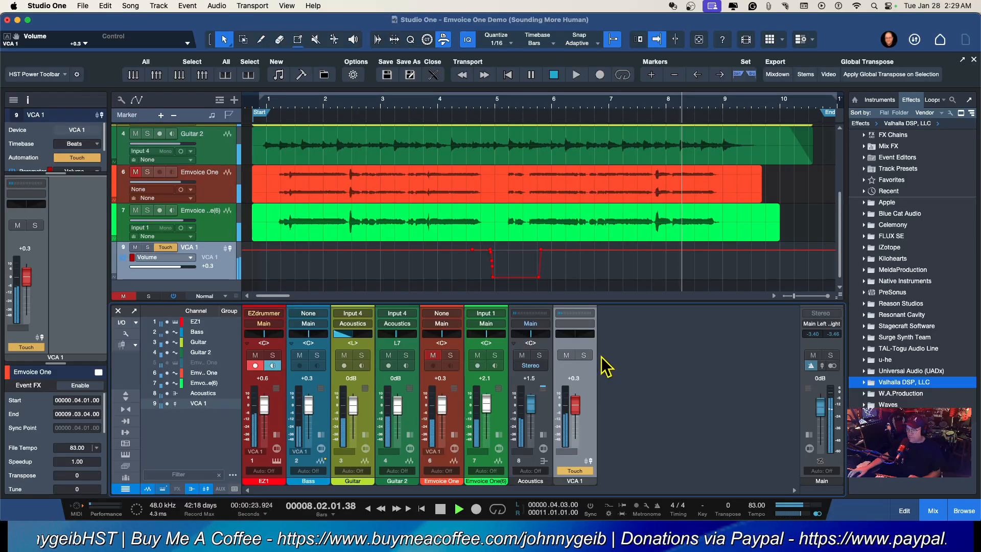
{"action": "key", "text": "space"}
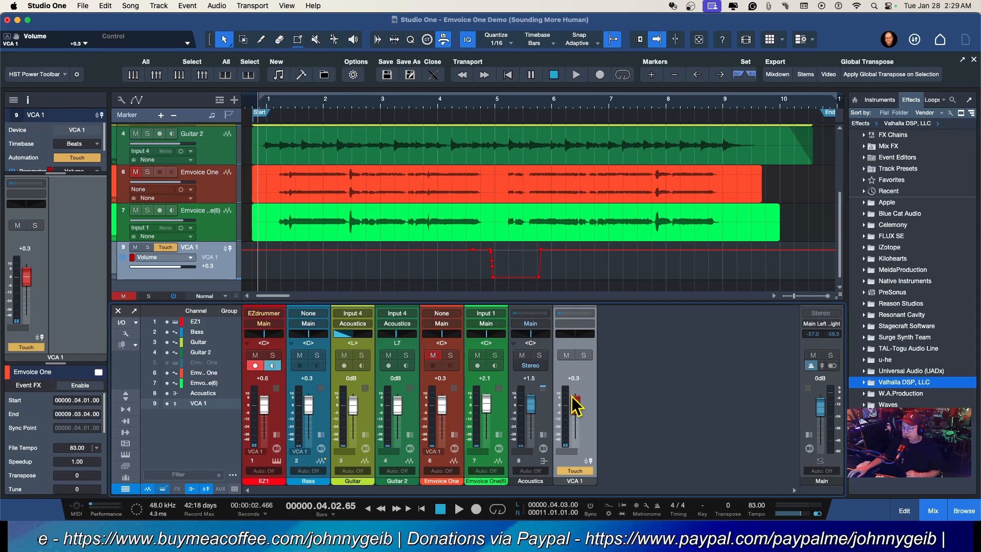
- Keep VCA 1's automation mode on Touch and undo the recorded volume automation
{"action": "left_click", "coordinate": [577, 470]}
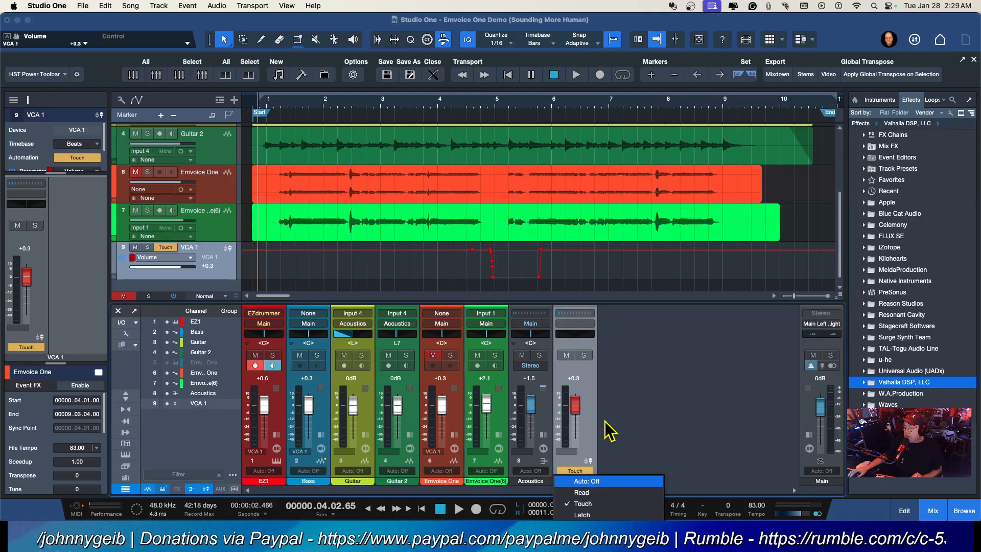
{"action": "left_click", "coordinate": [626, 406]}
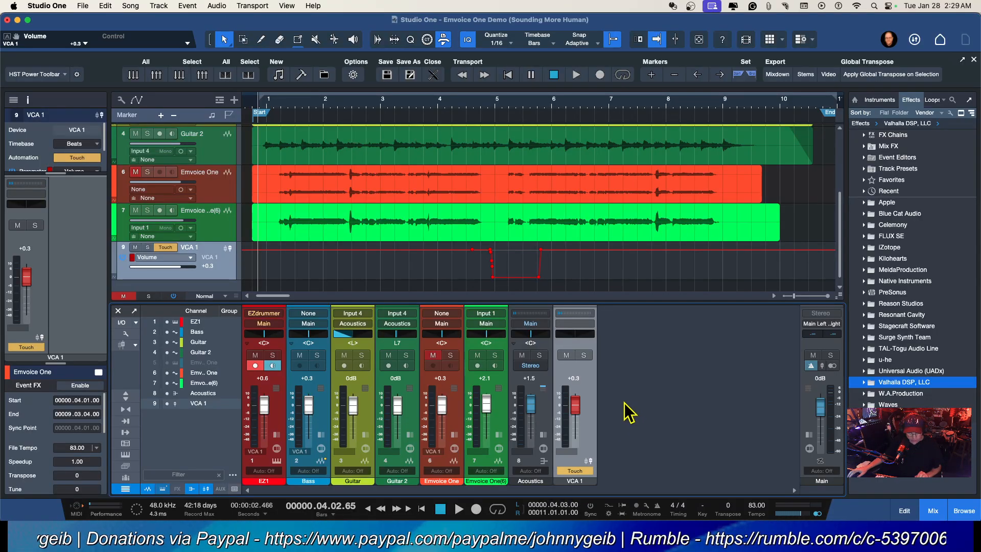
{"action": "key", "text": "super+z"}
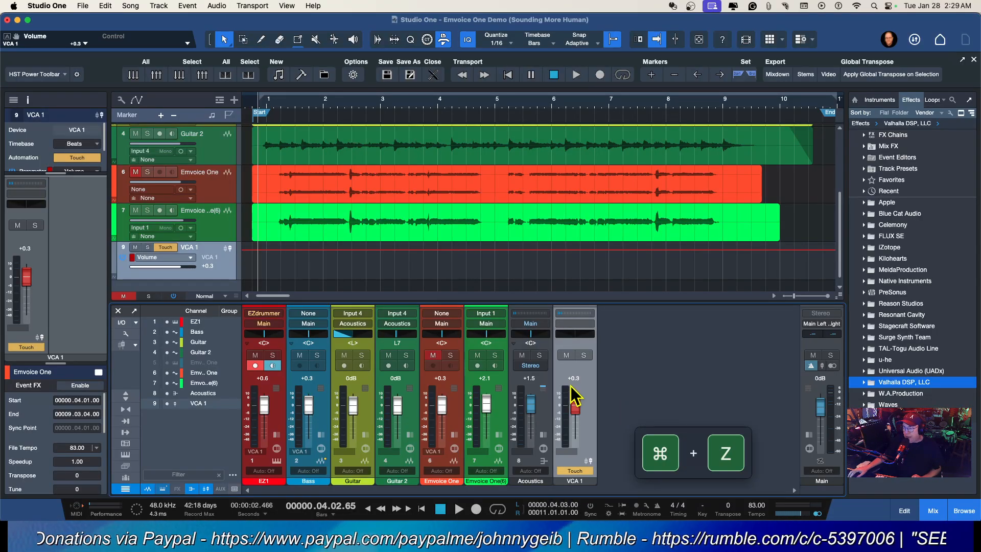
- Play the song, recording VCA 1 fader dips to the minimum from mid-bar 3 to bar 5 and late bar 7 to bar 9; stop playback
{"action": "key", "text": "space"}
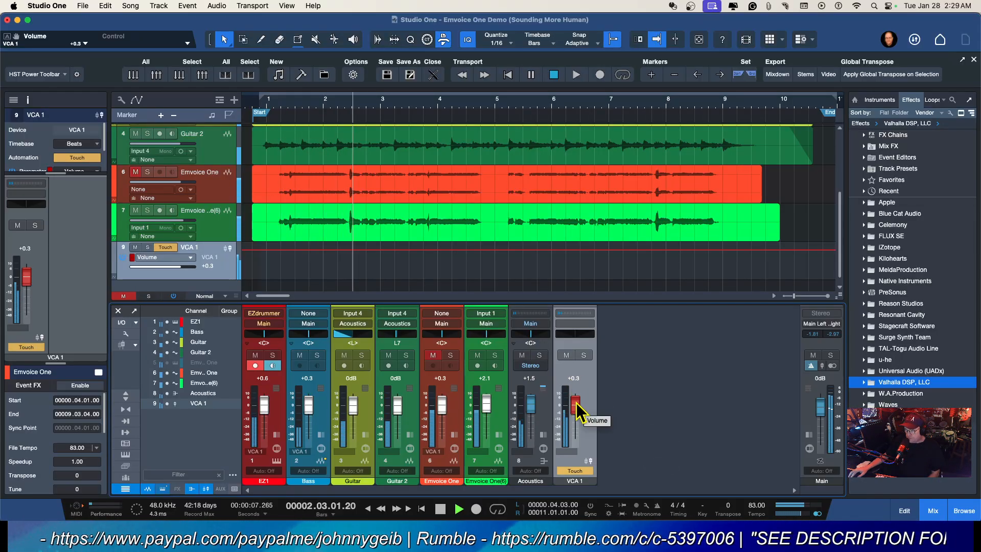
{"action": "left_click_drag", "start_coordinate": [575, 403], "coordinate": [581, 463]}
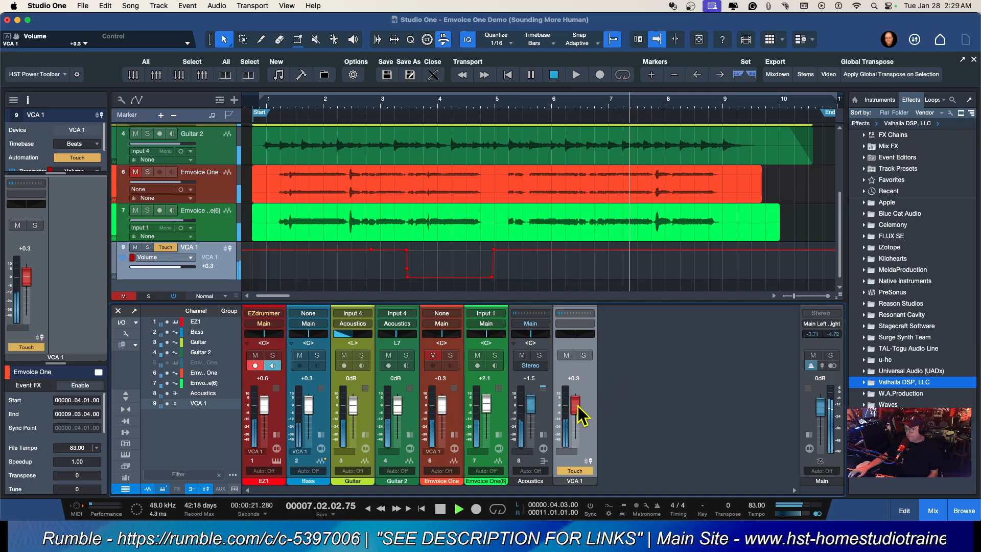
{"action": "left_click_drag", "start_coordinate": [576, 405], "coordinate": [581, 469]}
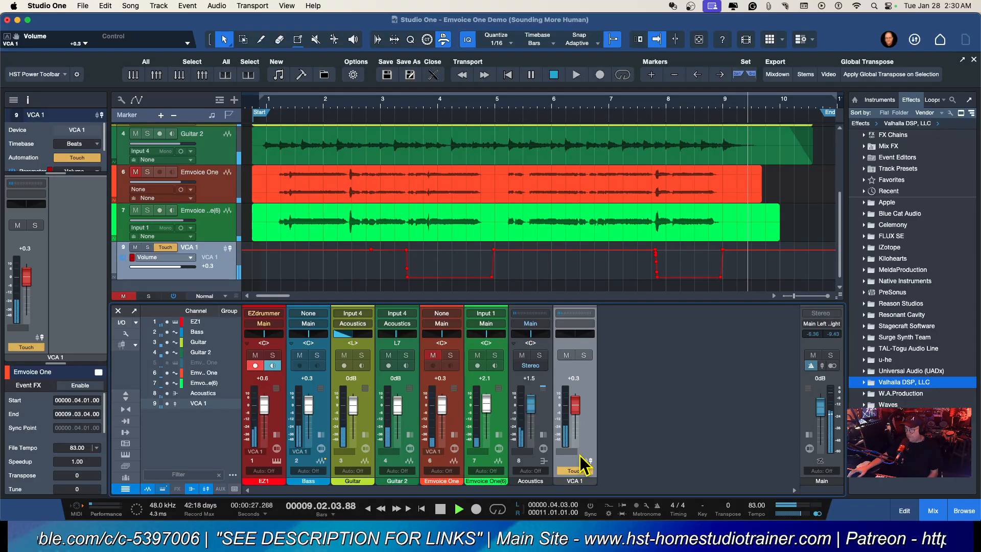
{"action": "key", "text": "space"}
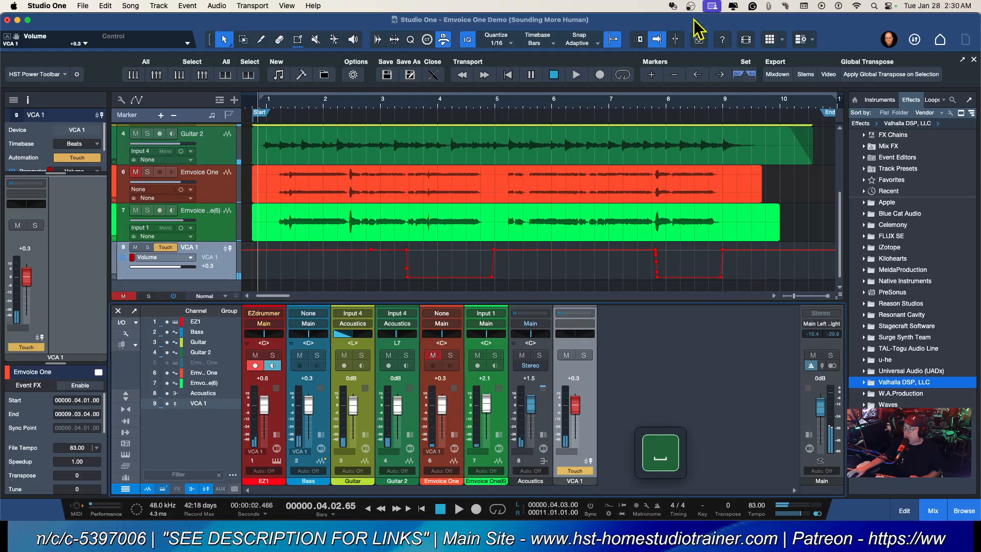
- Move the lower end point of the second VCA 1 volume dip exactly onto bar 9 and fit the whole song in view
{"action": "left_click", "coordinate": [723, 105]}
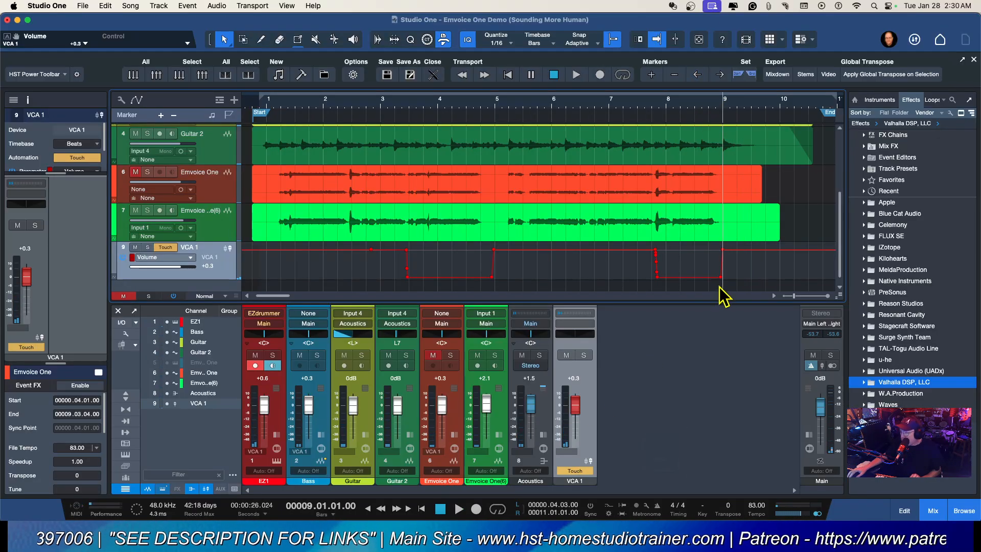
{"action": "left_click_drag", "start_coordinate": [706, 106], "coordinate": [707, 173]}
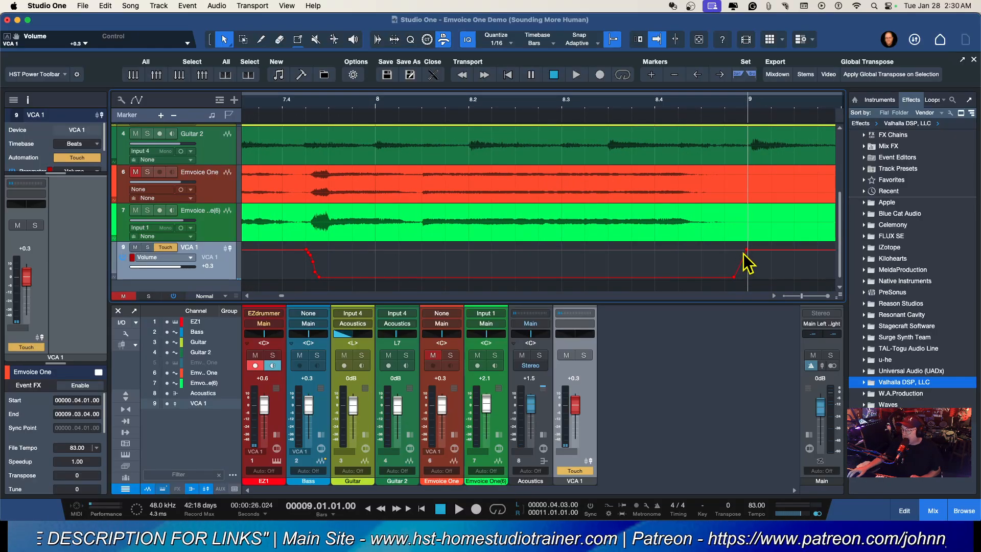
{"action": "left_click_drag", "start_coordinate": [735, 277], "coordinate": [748, 277]}
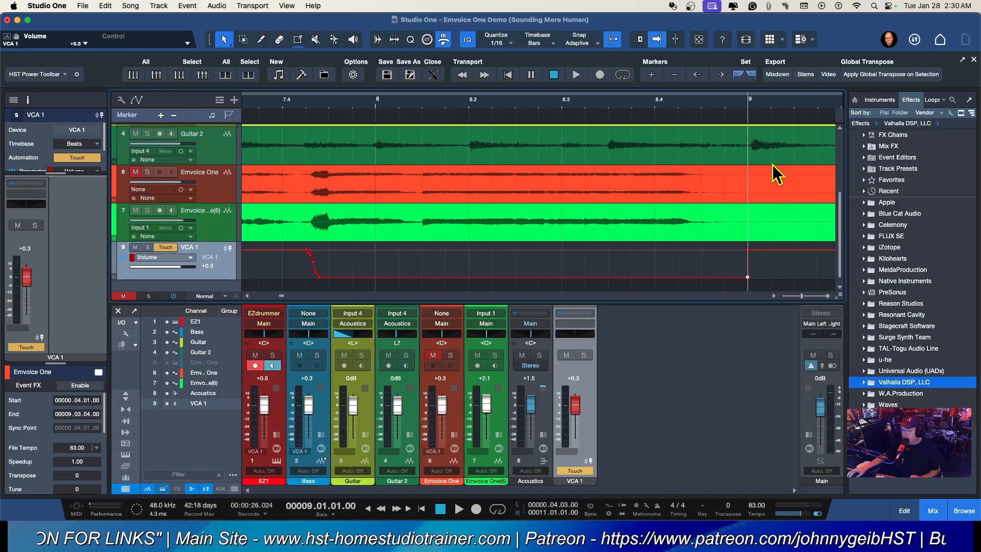
{"action": "key", "text": "space"}
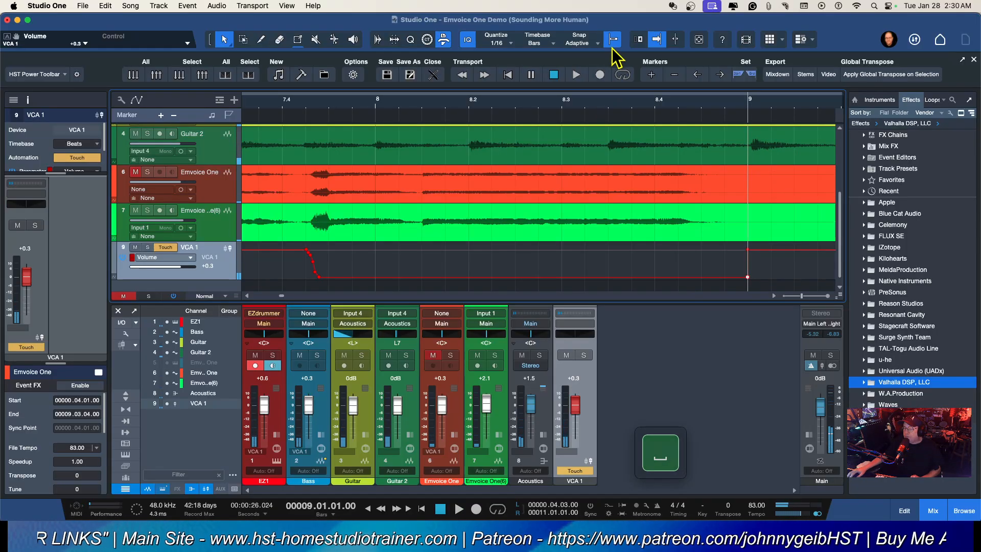
{"action": "left_click", "coordinate": [700, 40]}
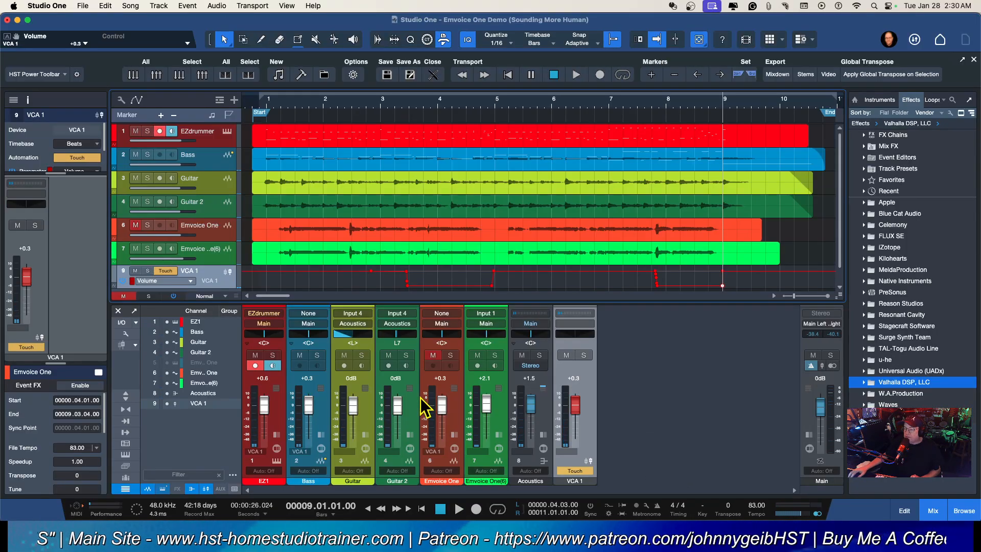
- Play the song from the start through both VCA 1 volume dips with Touch mode active, and stop playback
{"action": "key", "text": "KP_0"}
{"action": "key", "text": "KP_Enter"}
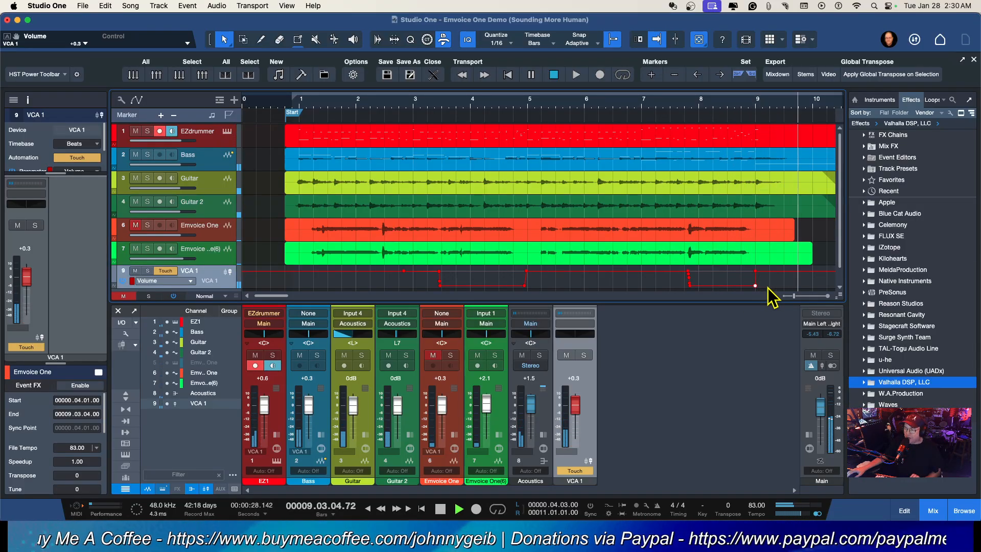
{"action": "key", "text": "space"}
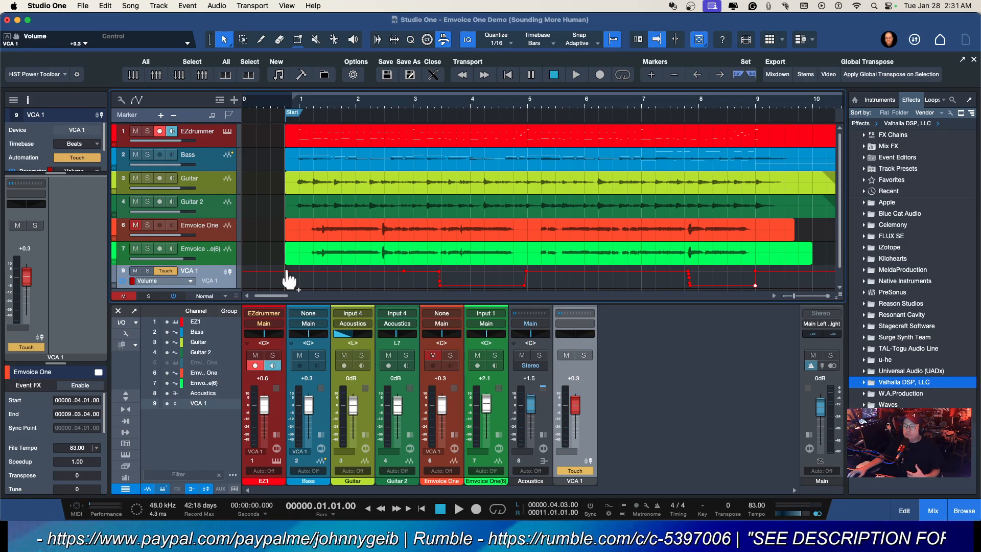
- Set VCA 1's automation mode to Read
{"action": "left_click", "coordinate": [575, 471]}
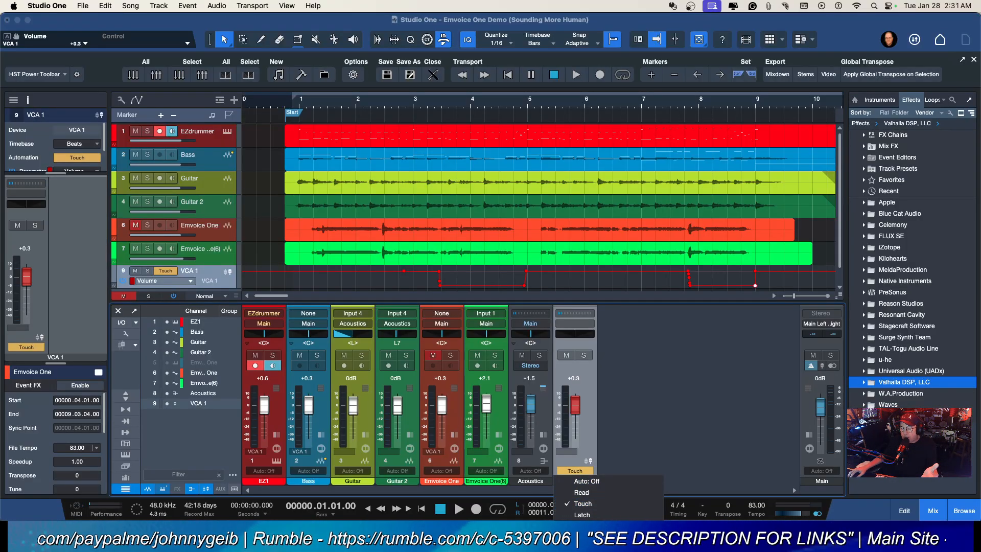
{"action": "left_click", "coordinate": [658, 406]}
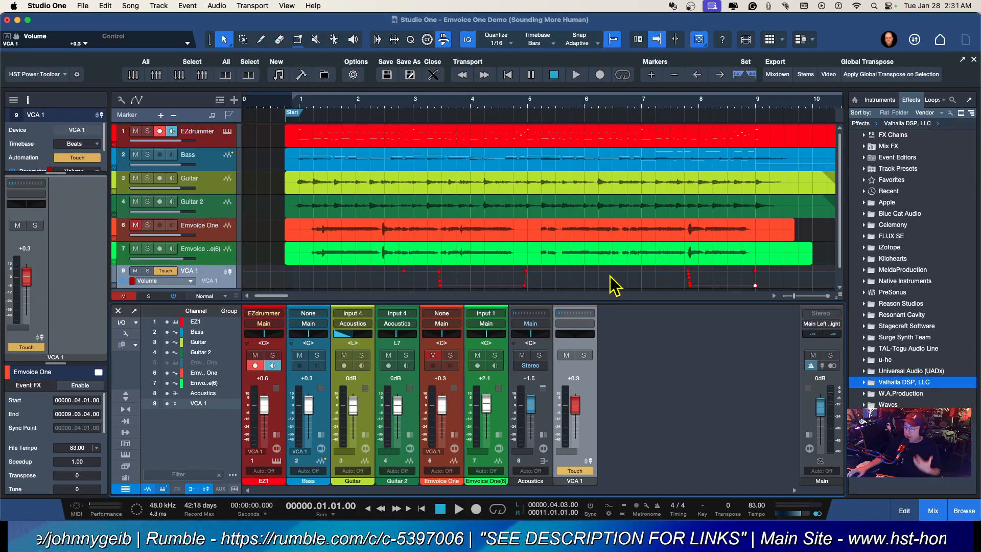
{"action": "left_click", "coordinate": [576, 471]}
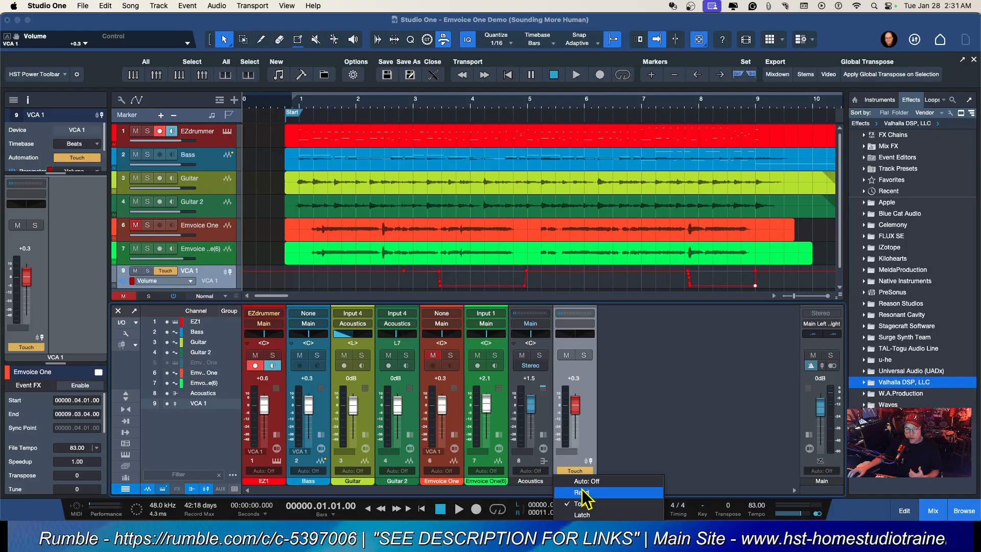
{"action": "left_click", "coordinate": [582, 492]}
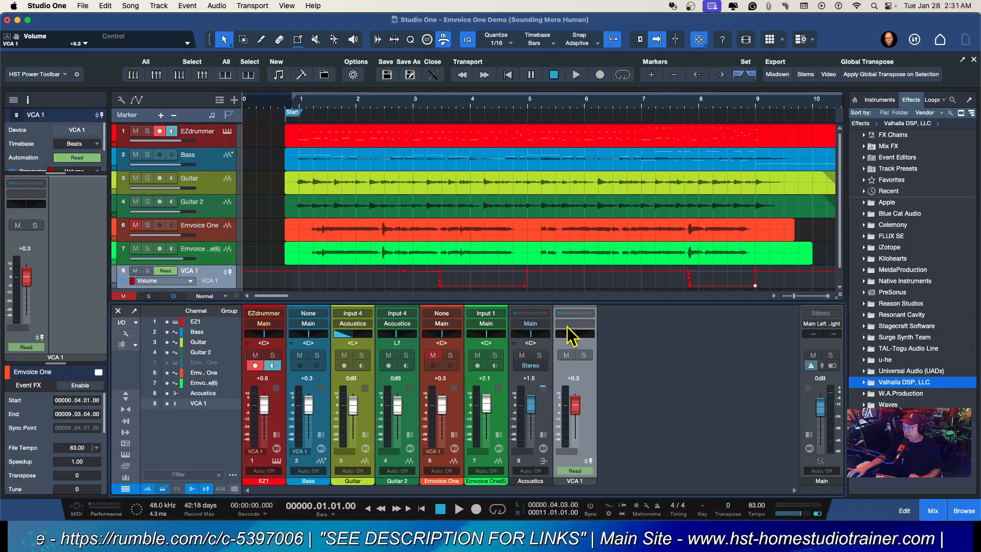
{"action": "left_click_drag", "start_coordinate": [575, 405], "coordinate": [580, 420]}
- Play the song from just before bar 1 past bar 9 in Read mode to check the VCA 1 volume automation
{"action": "left_click", "coordinate": [282, 106]}
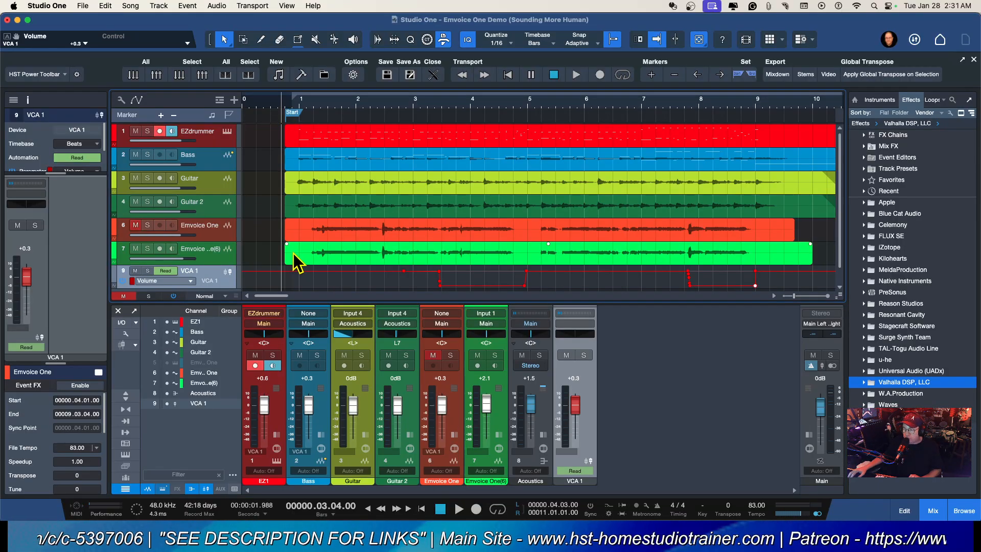
{"action": "left_click", "coordinate": [374, 102]}
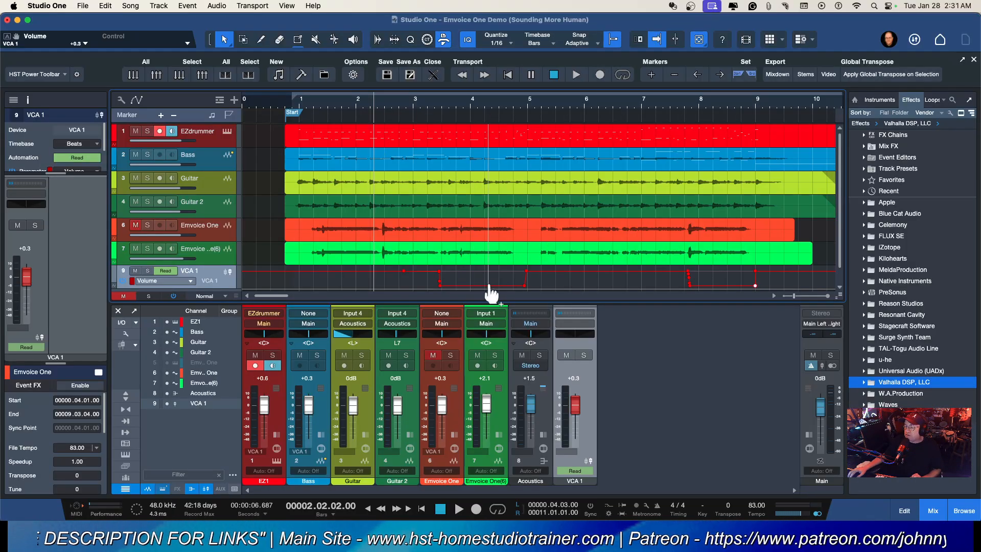
{"action": "left_click", "coordinate": [467, 107]}
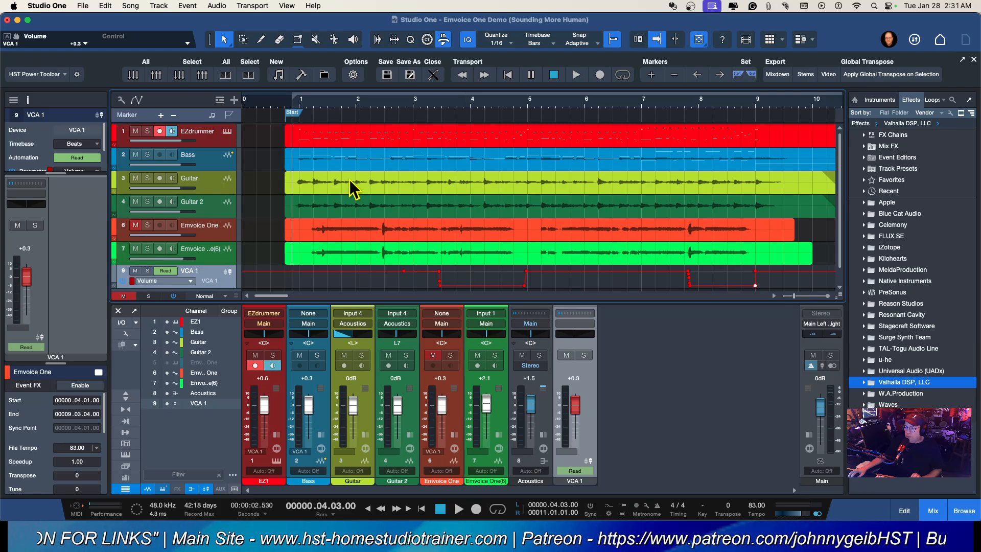
{"action": "key", "text": "space"}
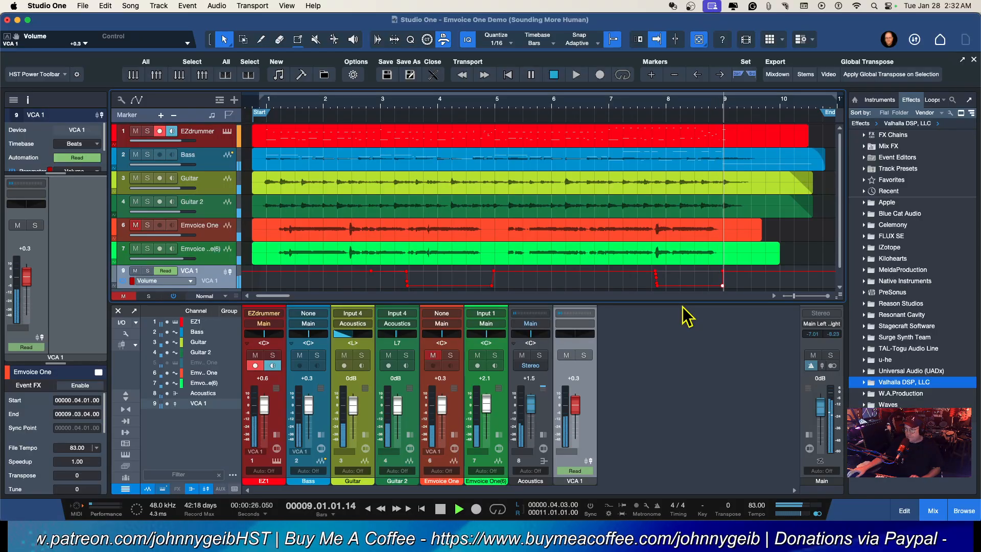
{"action": "key", "text": "space"}
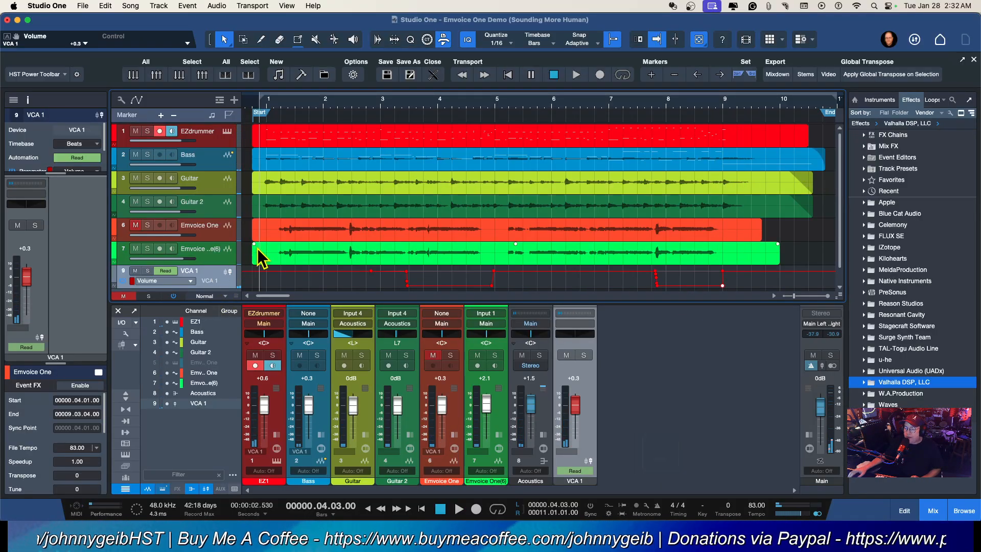
- Hide the console and enlarge the VCA 1 automation lane to examine its volume envelope
{"action": "scroll", "coordinate": [302, 281], "scroll_direction": "down", "scroll_amount": 2}
{"action": "left_click", "coordinate": [928, 510]}
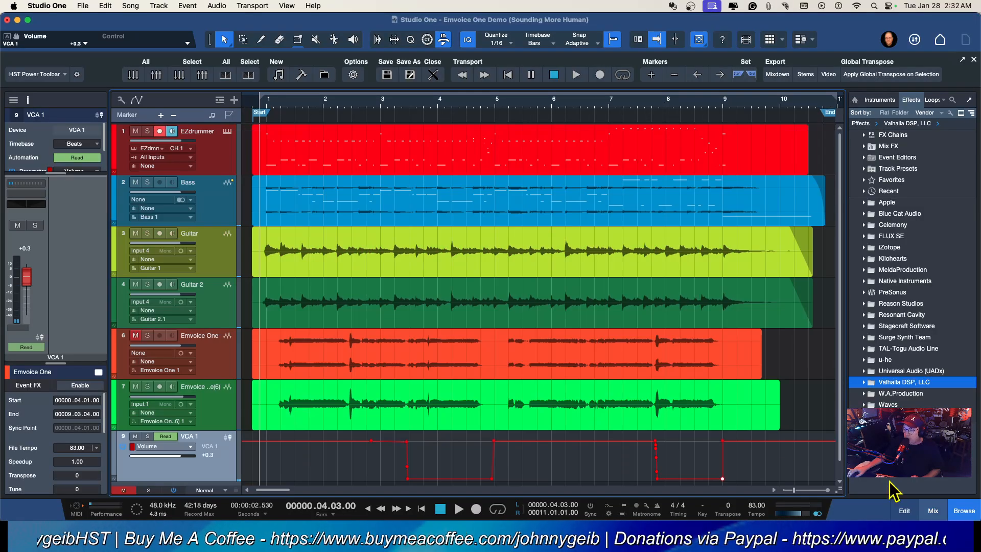
{"action": "scroll", "coordinate": [296, 409], "scroll_direction": "down", "scroll_amount": 1}
{"action": "left_click_drag", "start_coordinate": [224, 415], "coordinate": [219, 413]}
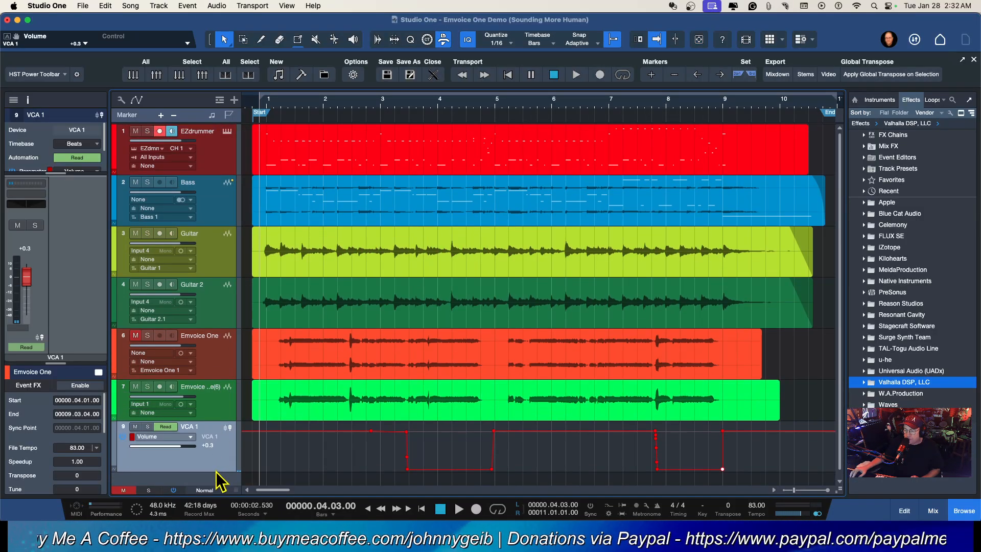
{"action": "left_click_drag", "start_coordinate": [214, 472], "coordinate": [214, 487]}
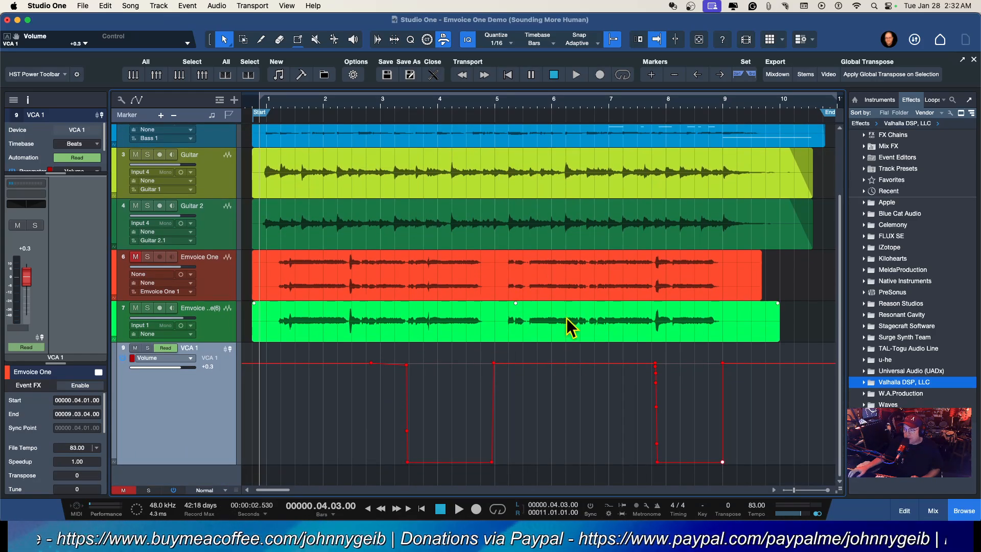
{"action": "scroll", "coordinate": [444, 116], "scroll_direction": "right", "scroll_amount": 5}
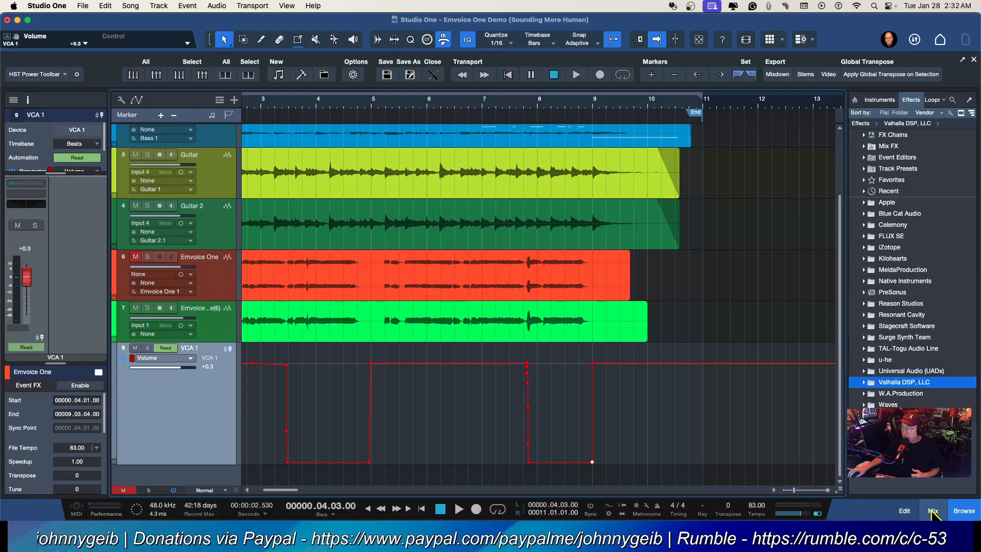
- Show the console again and view the Guitar channel's VCA assignment choices and the console's display options without changing them
{"action": "key", "text": "F3"}
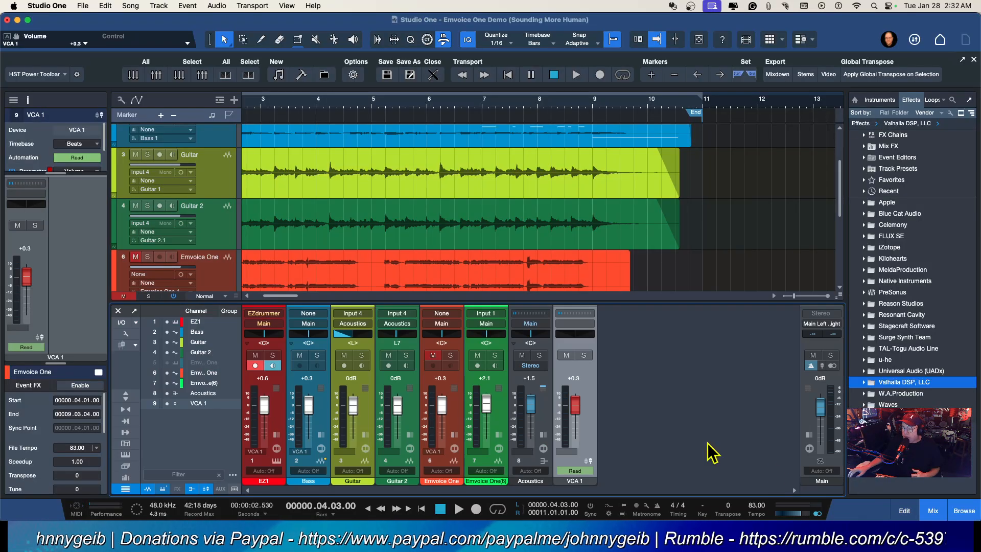
{"action": "left_click", "coordinate": [345, 452]}
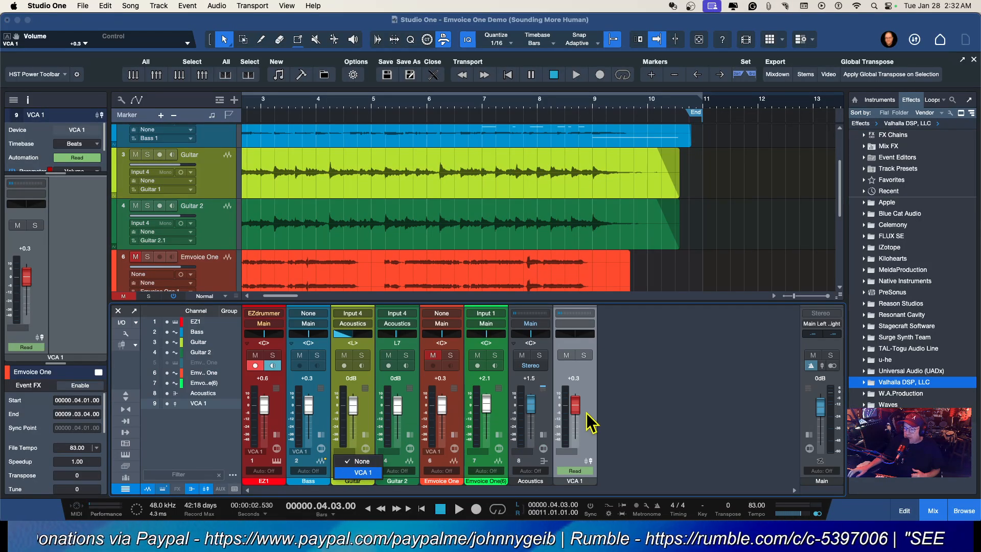
{"action": "left_click", "coordinate": [351, 462]}
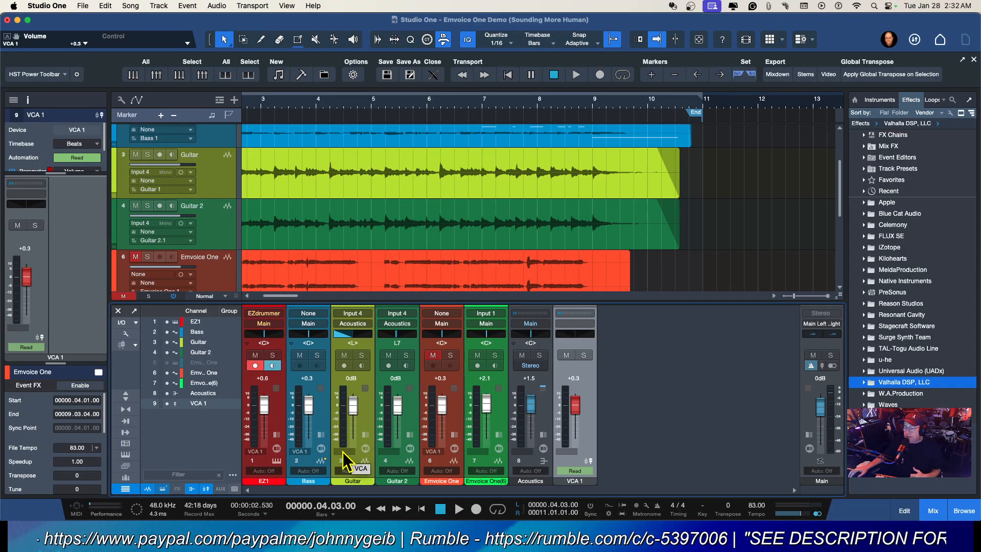
{"action": "left_click", "coordinate": [126, 334]}
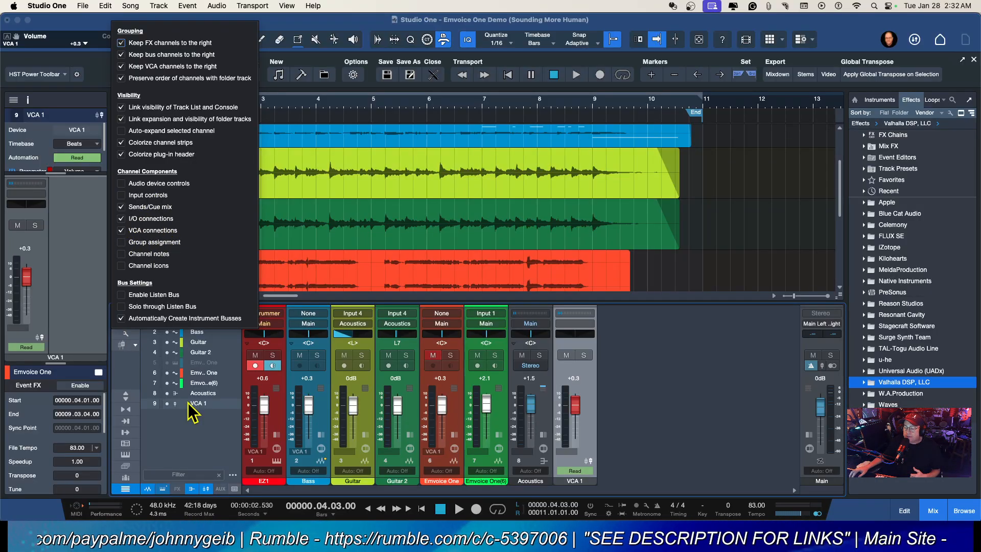
{"action": "left_click", "coordinate": [204, 443]}
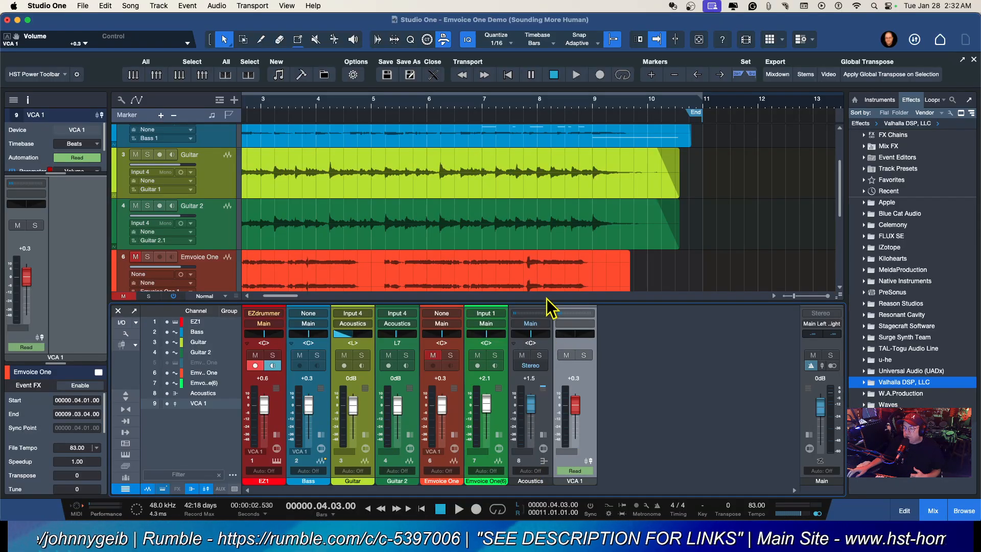
- Reduce the height of the VCA 1 automation lane and remove VCA 1's volume automation
{"action": "scroll", "coordinate": [594, 271], "scroll_direction": "down", "scroll_amount": 5}
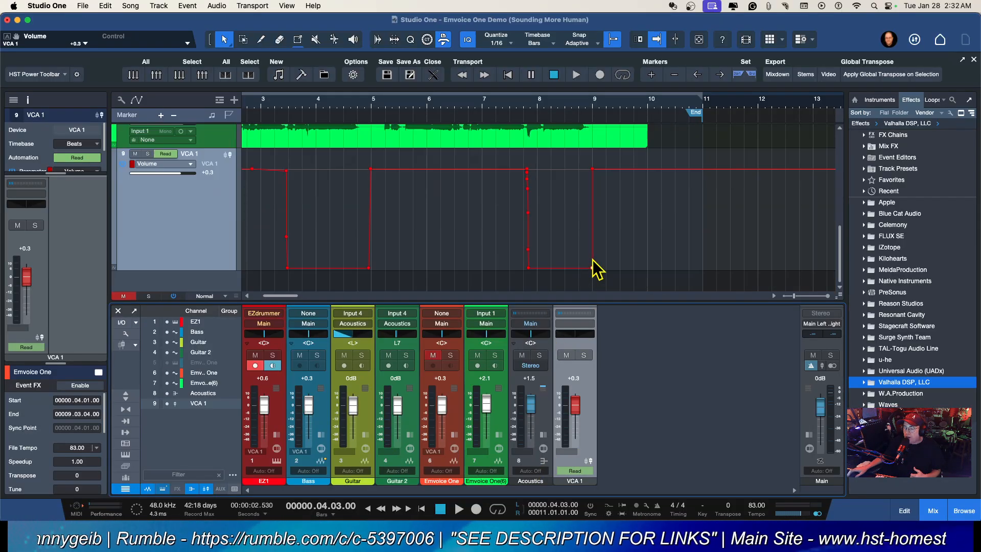
{"action": "left_click", "coordinate": [214, 271]}
{"action": "left_click_drag", "start_coordinate": [214, 271], "coordinate": [210, 189]}
{"action": "right_click", "coordinate": [576, 408]}
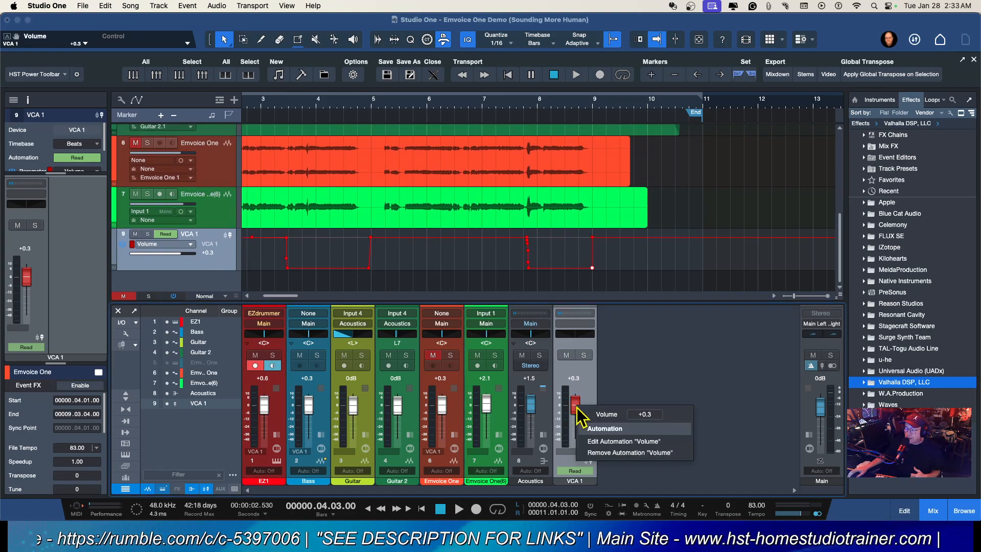
{"action": "left_click", "coordinate": [617, 452]}
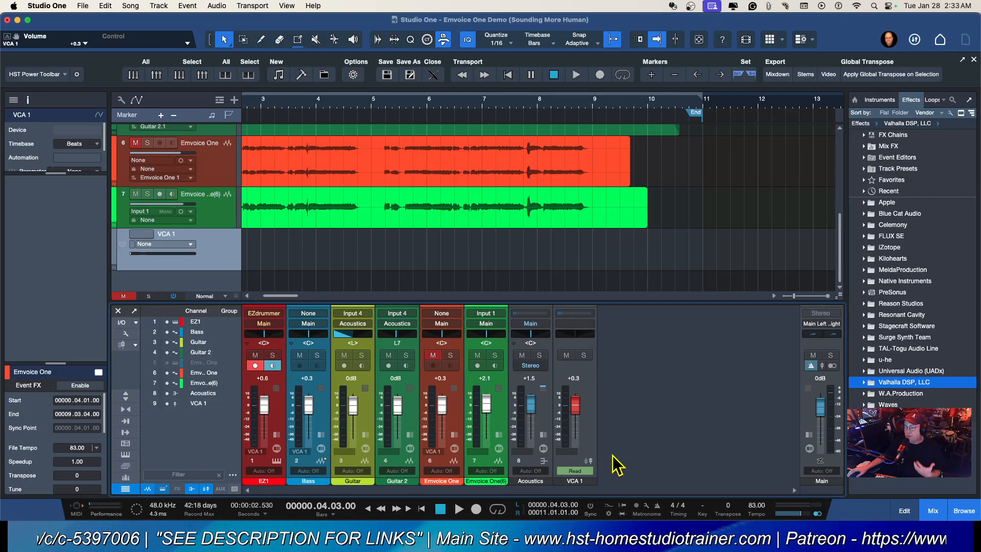